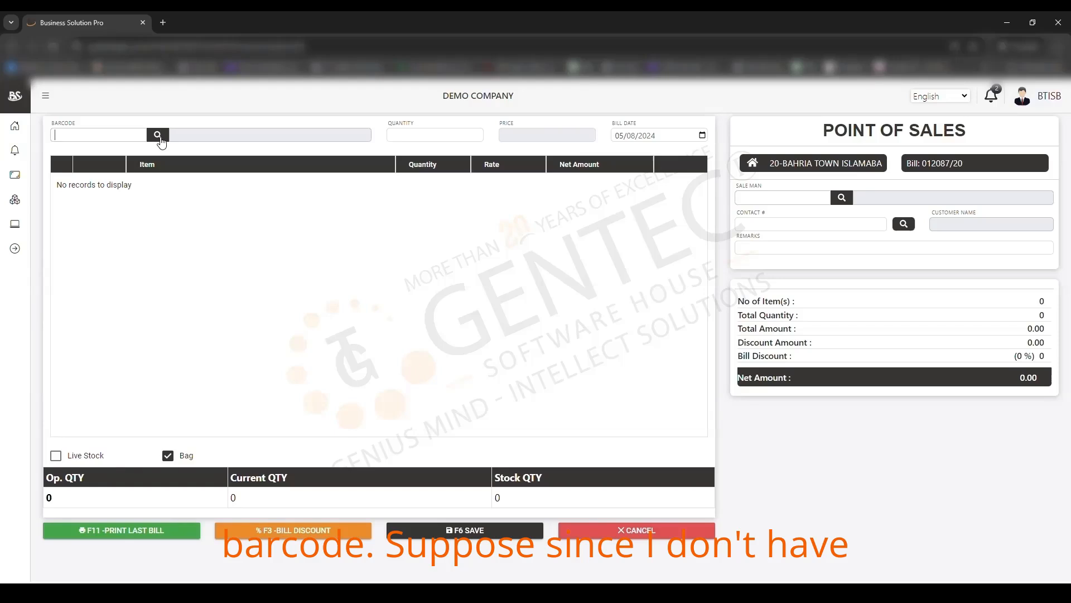
Step: Open the BarCode Lookup listing the 2,610 products with barcodes, rates and names
{"action": "left_click", "coordinate": [161, 139]}
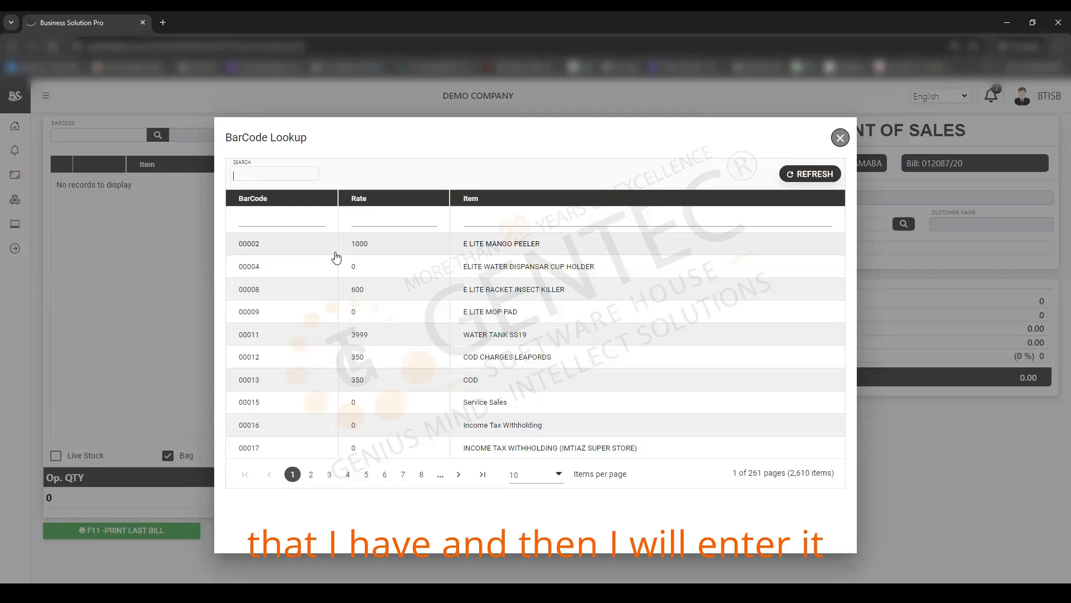
Step: Add CLOUD NURDZ SOUR WATERMELON STRAWBERRY ICED 100ML 06MG from page 4 of the lookup to the bill
{"action": "left_click", "coordinate": [348, 475]}
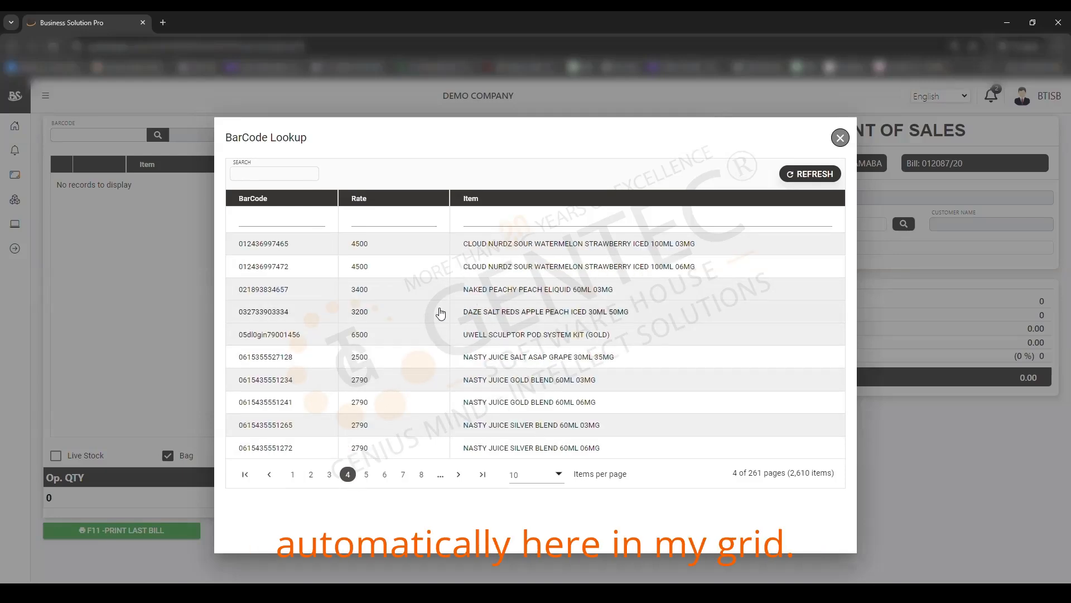
{"action": "left_click", "coordinate": [371, 252]}
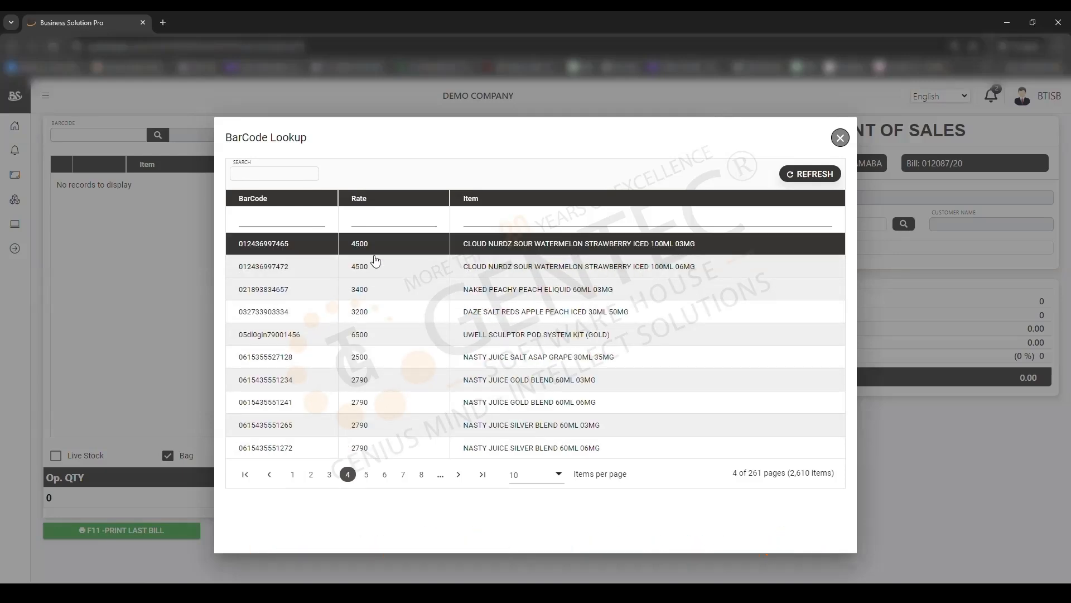
{"action": "double_click", "coordinate": [305, 271]}
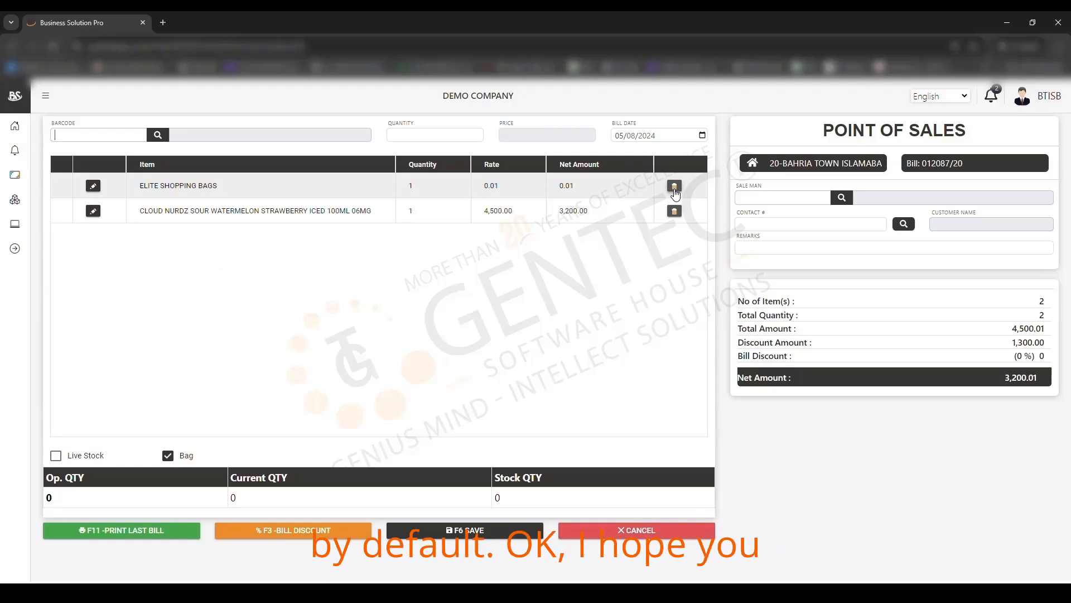
Step: Set the Cloud Nurdz 06MG quantity to 2 and expand its 1,300-per-unit discount breakdown
{"action": "left_click", "coordinate": [169, 457]}
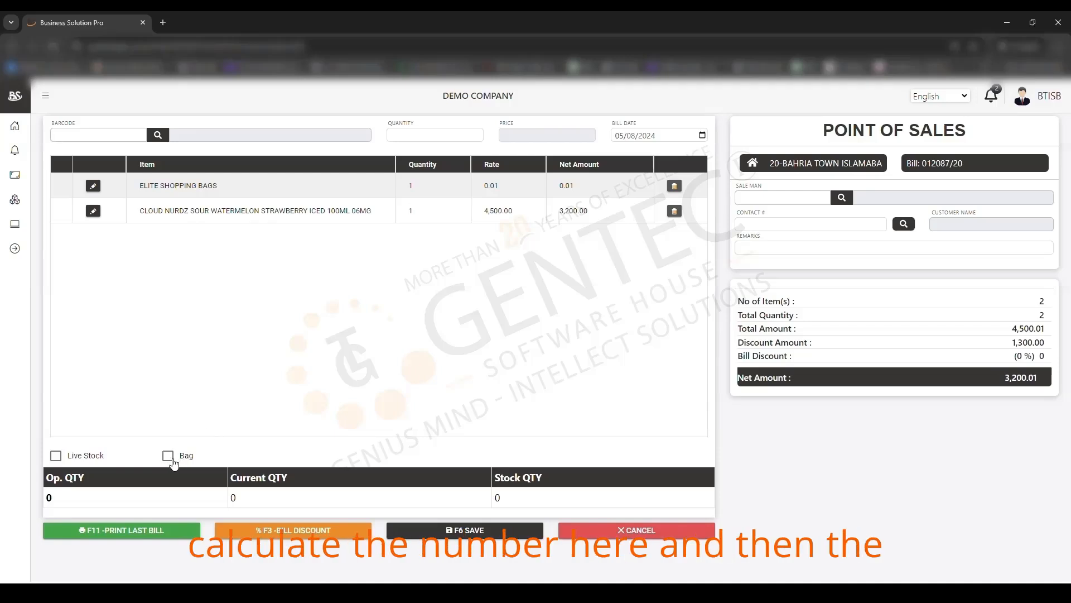
{"action": "left_click", "coordinate": [172, 460]}
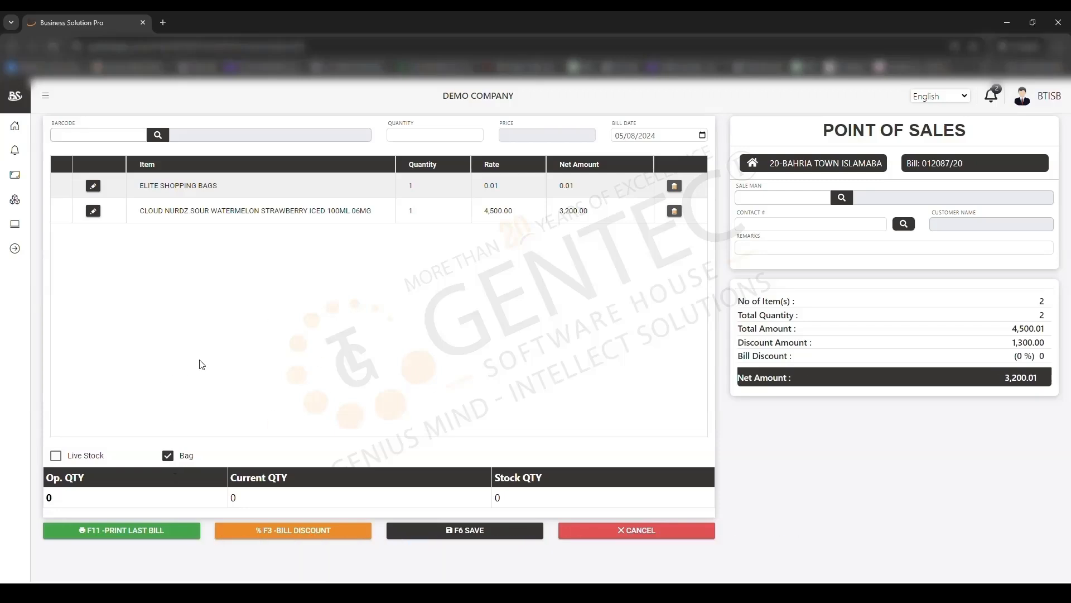
{"action": "left_click", "coordinate": [93, 211]}
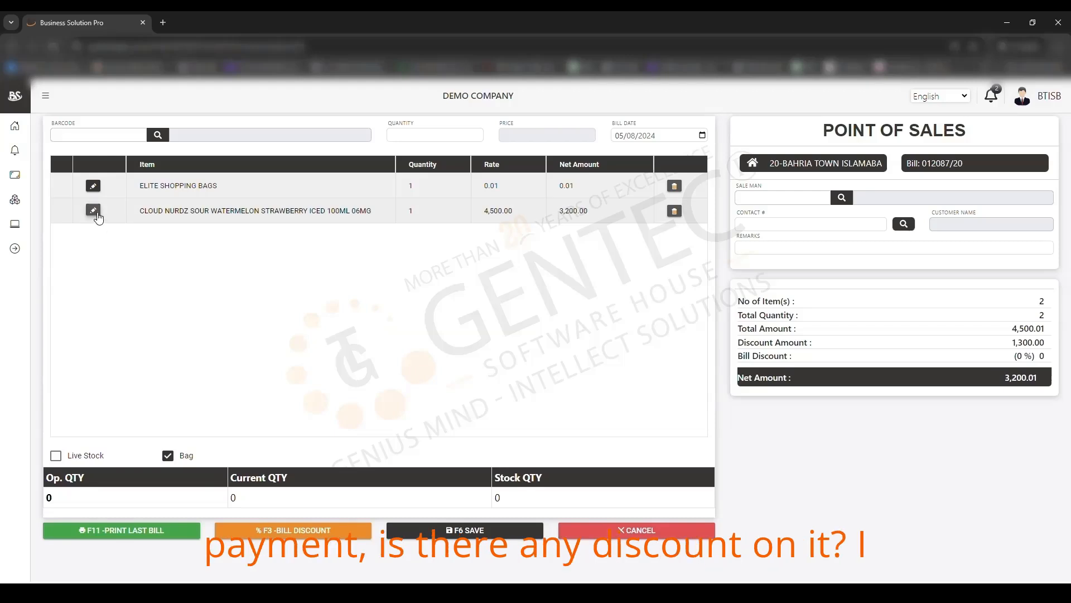
{"action": "type", "text": "2"}
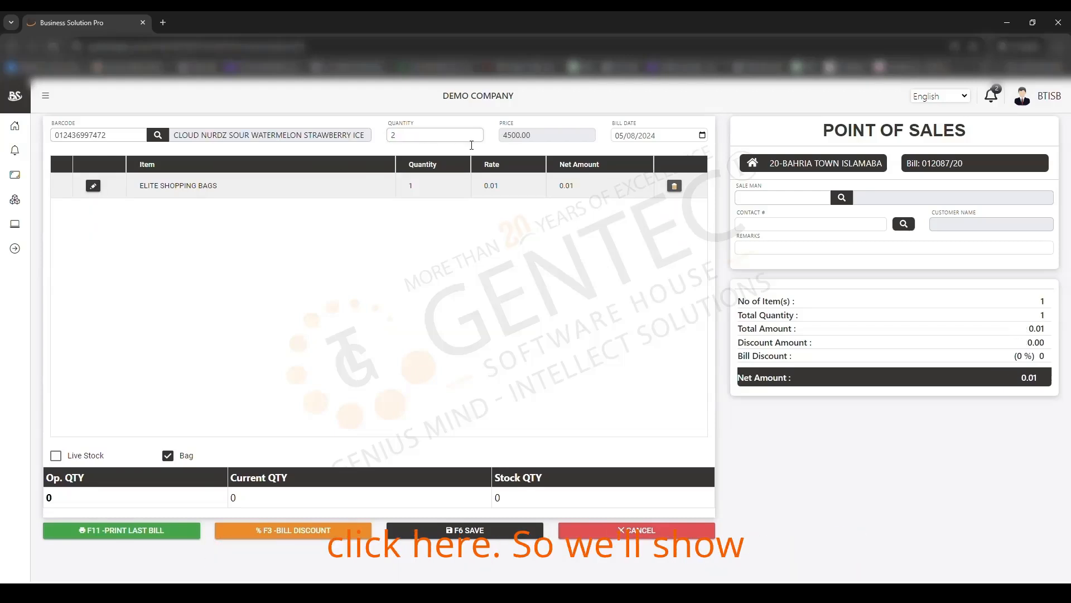
{"action": "key", "text": "Return"}
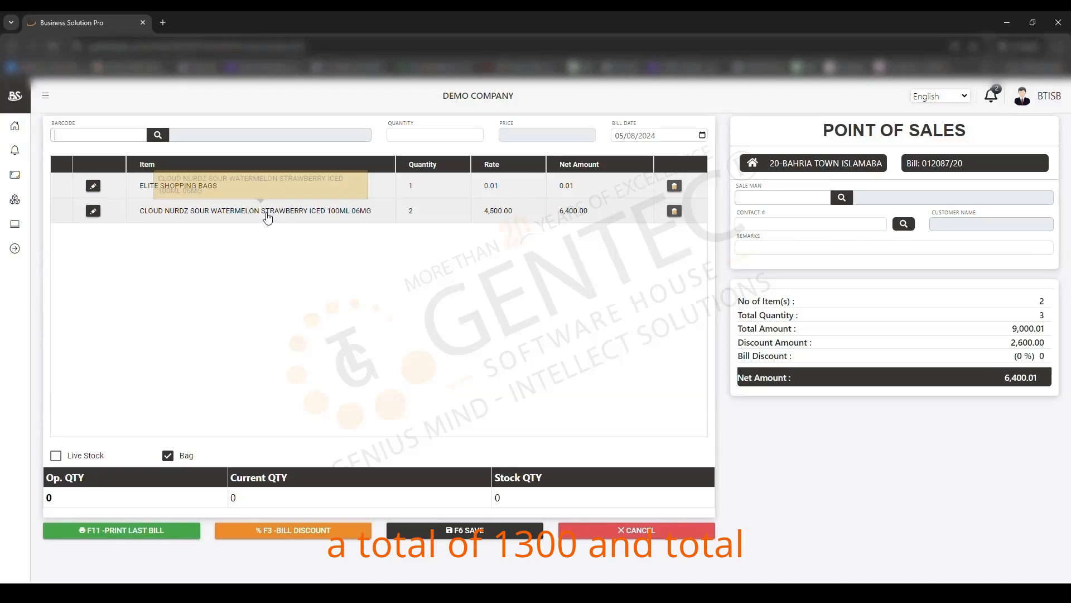
{"action": "left_click", "coordinate": [68, 213]}
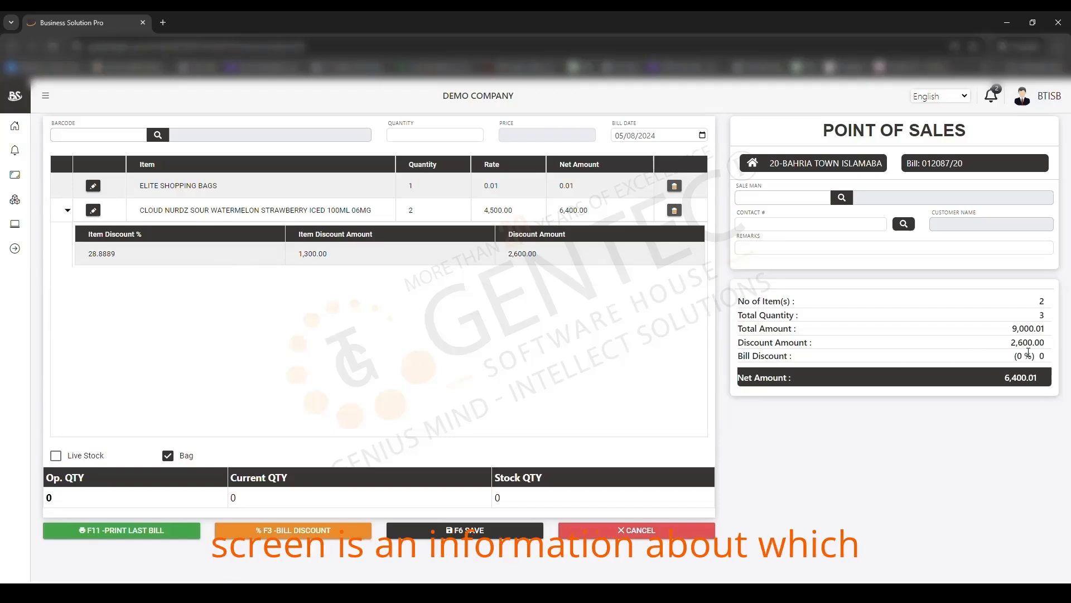
{"action": "left_click_drag", "start_coordinate": [1008, 347], "coordinate": [1056, 346]}
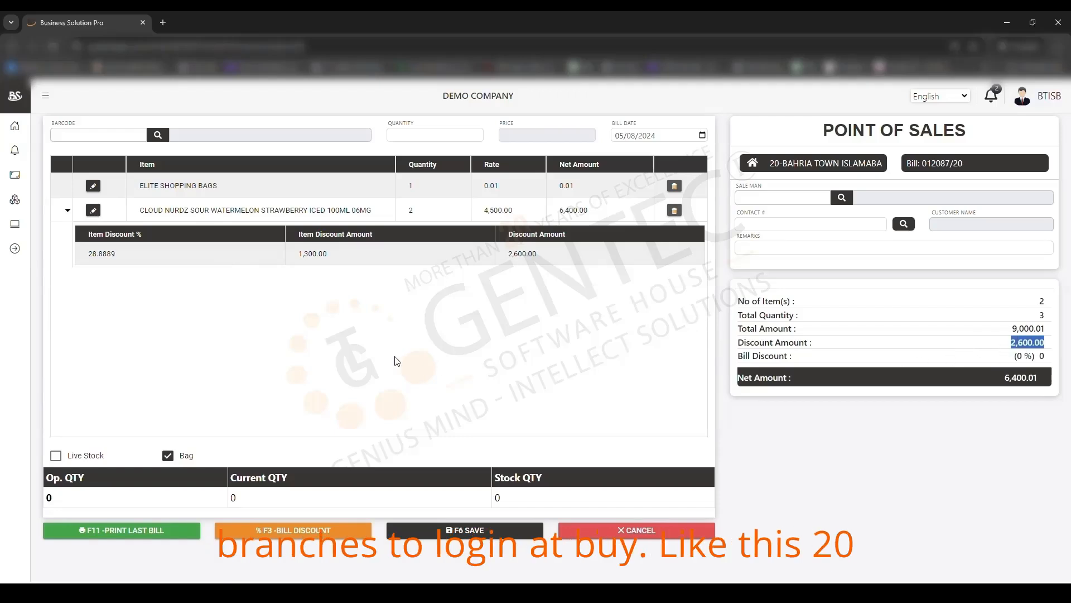
{"action": "left_click", "coordinate": [824, 250]}
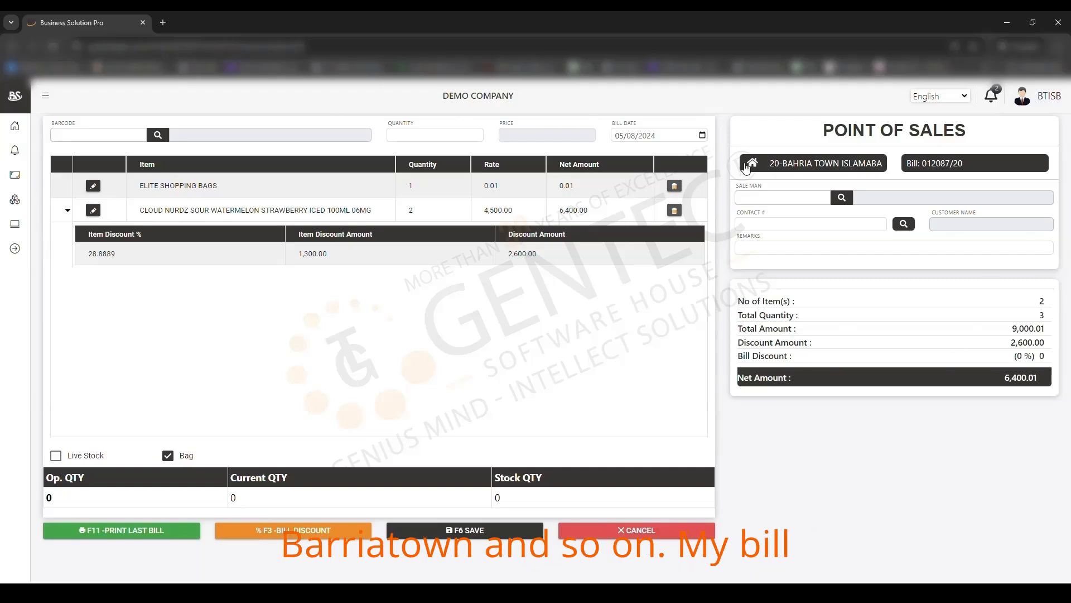
{"action": "mouse_move", "coordinate": [775, 173]}
{"action": "left_mouse_down"}
{"action": "mouse_move", "coordinate": [879, 163]}
{"action": "mouse_move", "coordinate": [779, 167]}
{"action": "left_mouse_up"}
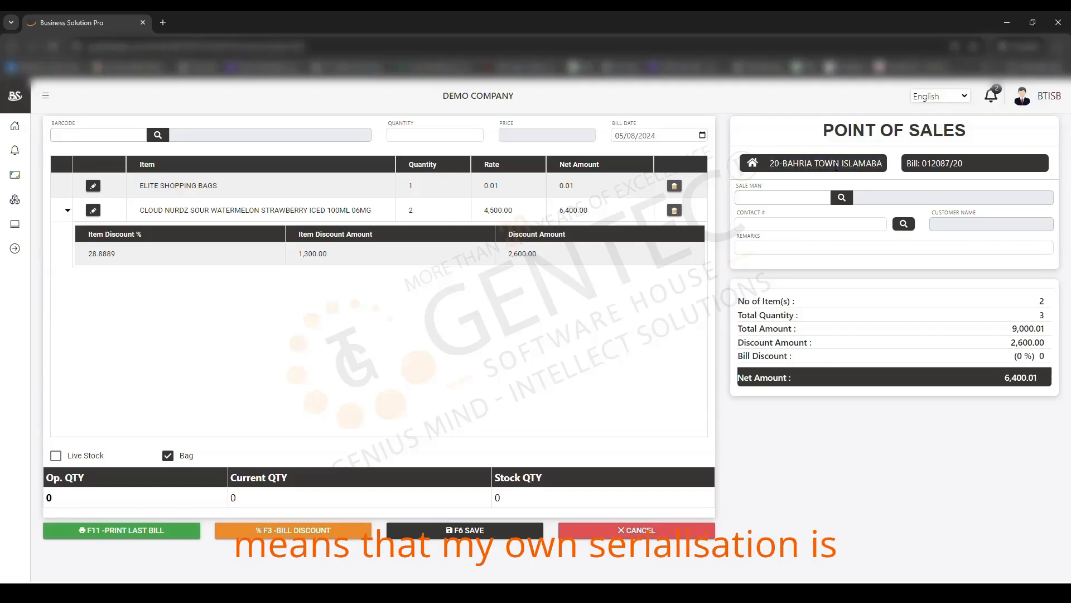
{"action": "mouse_move", "coordinate": [922, 167]}
{"action": "left_mouse_down"}
{"action": "mouse_move", "coordinate": [973, 170]}
{"action": "mouse_move", "coordinate": [908, 173]}
{"action": "left_mouse_up"}
{"action": "left_click", "coordinate": [978, 170]}
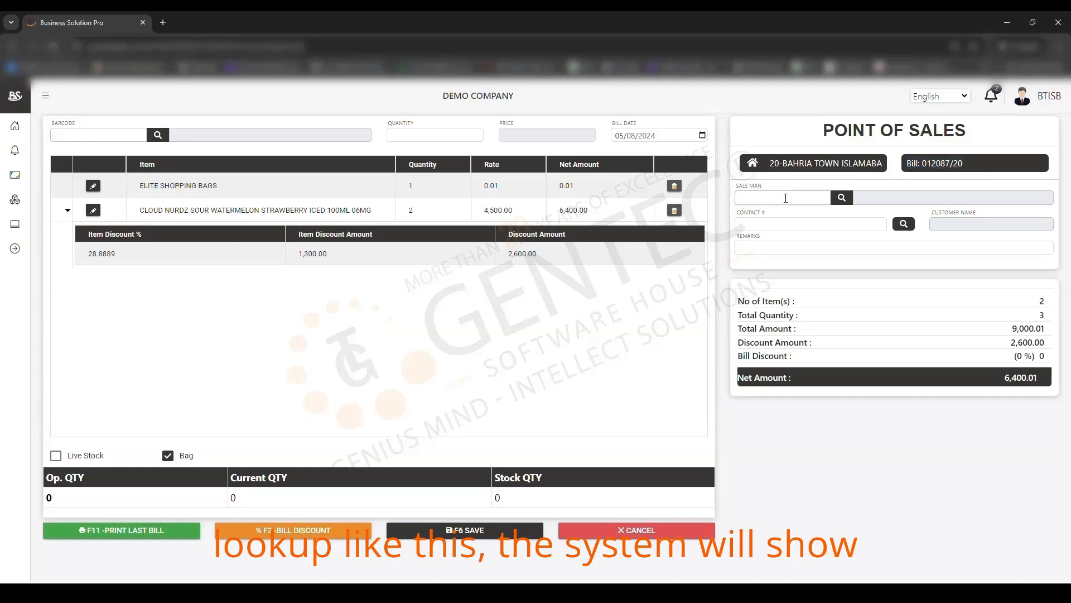
Step: Assign the second salesman from the Sale Man Lookup to the bill
{"action": "left_click", "coordinate": [843, 198]}
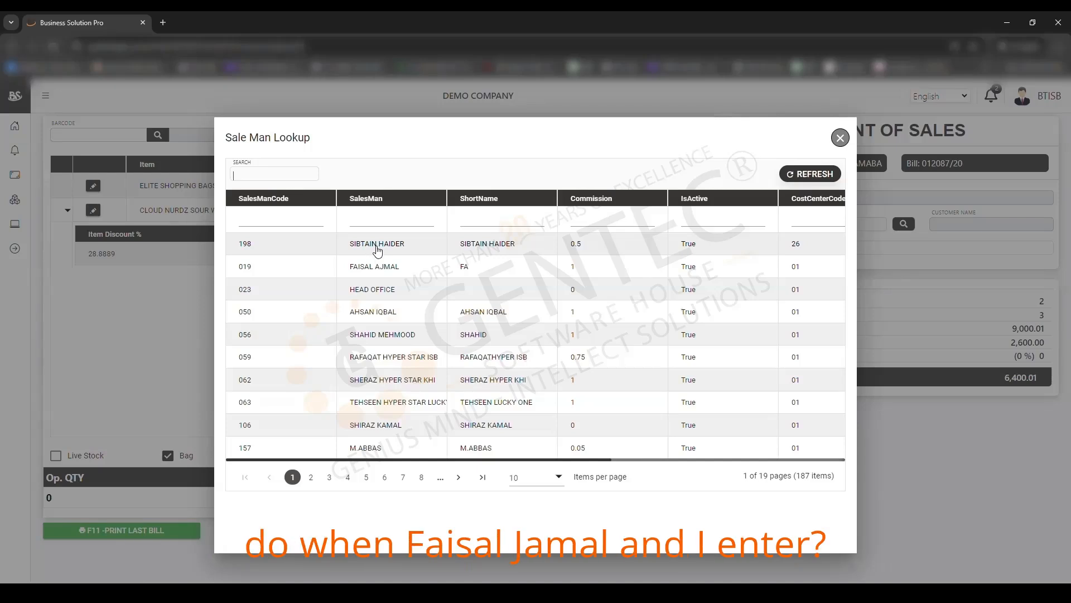
{"action": "double_click", "coordinate": [388, 269]}
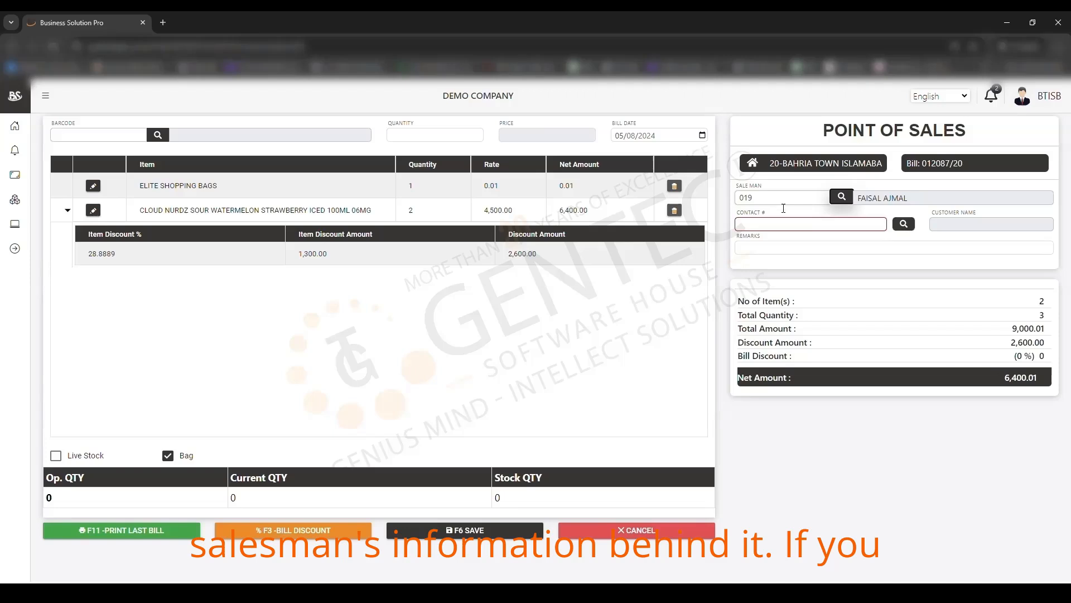
Step: Enter the customer's phone number in Contact # and their name in Customer Name
{"action": "left_click", "coordinate": [812, 227]}
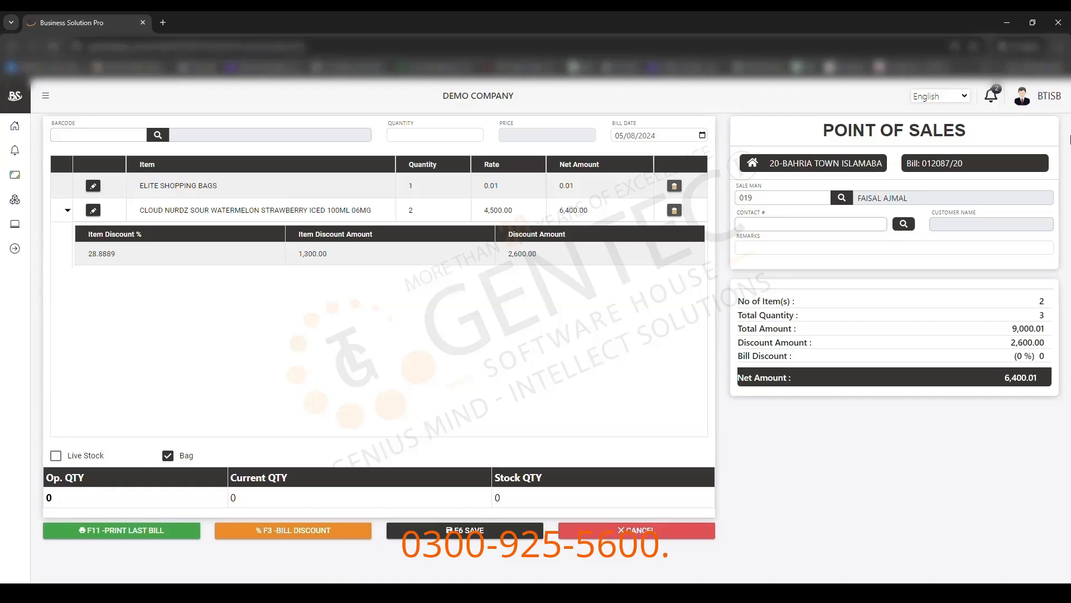
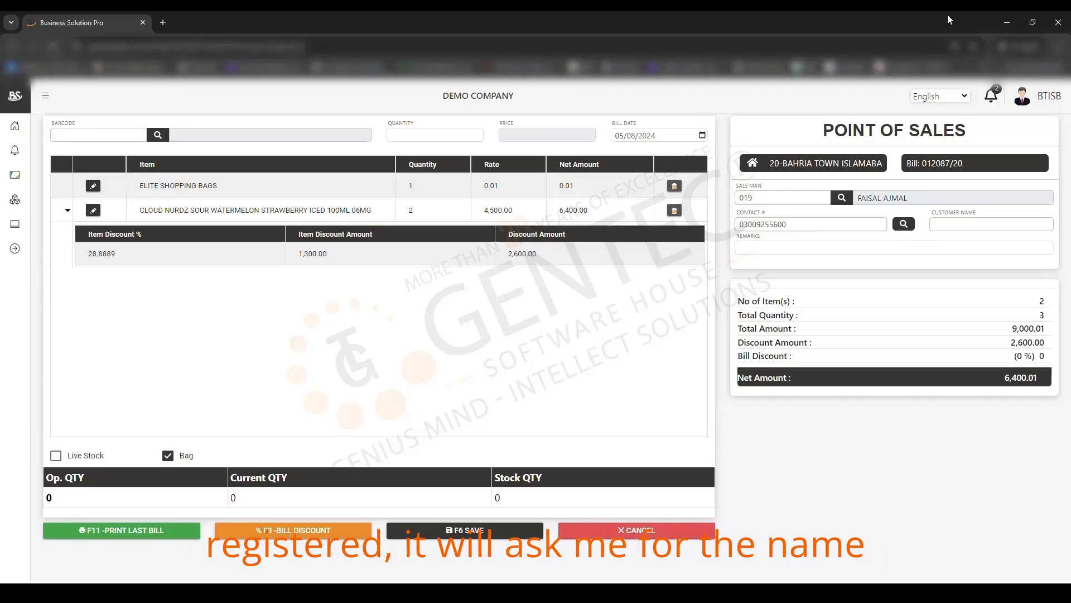
{"action": "type", "text": "dawood"}
{"action": "key", "text": "BackSpace"}
{"action": "key", "text": "BackSpace"}
{"action": "key", "text": "BackSpace"}
{"action": "key", "text": "BackSpace"}
{"action": "key", "text": "BackSpace"}
{"action": "key", "text": "BackSpace"}
{"action": "type", "text": "Dawood"}
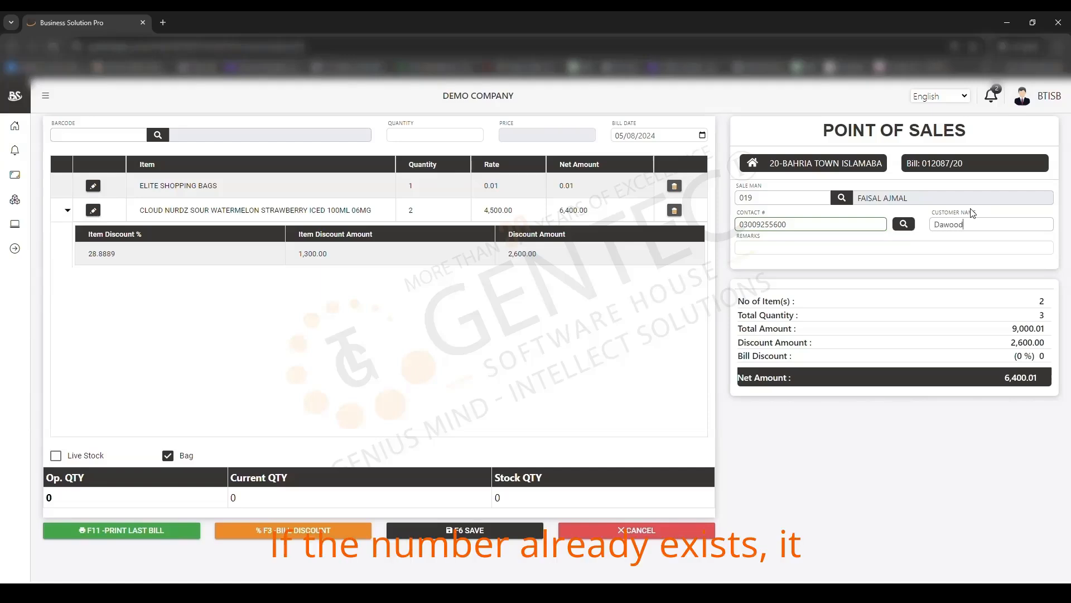
{"action": "left_click_drag", "start_coordinate": [757, 224], "coordinate": [810, 226]}
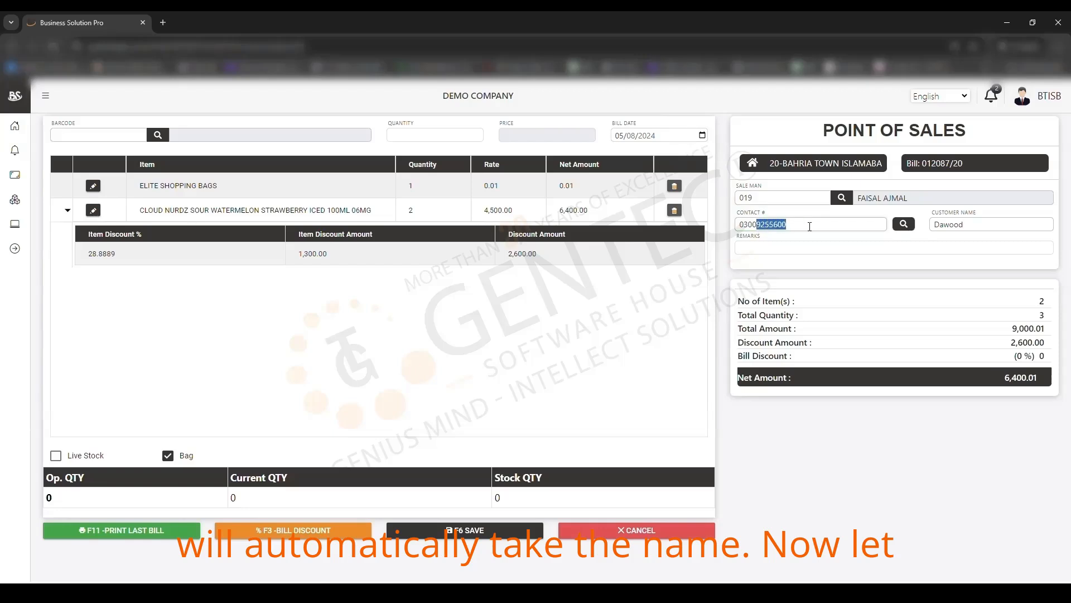
{"action": "double_click", "coordinate": [988, 225]}
Step: Try a 'test' remark in Remarks, then clear it so remarks stay empty
{"action": "left_click", "coordinate": [837, 248]}
{"action": "type", "text": "da"}
{"action": "key", "text": "BackSpace"}
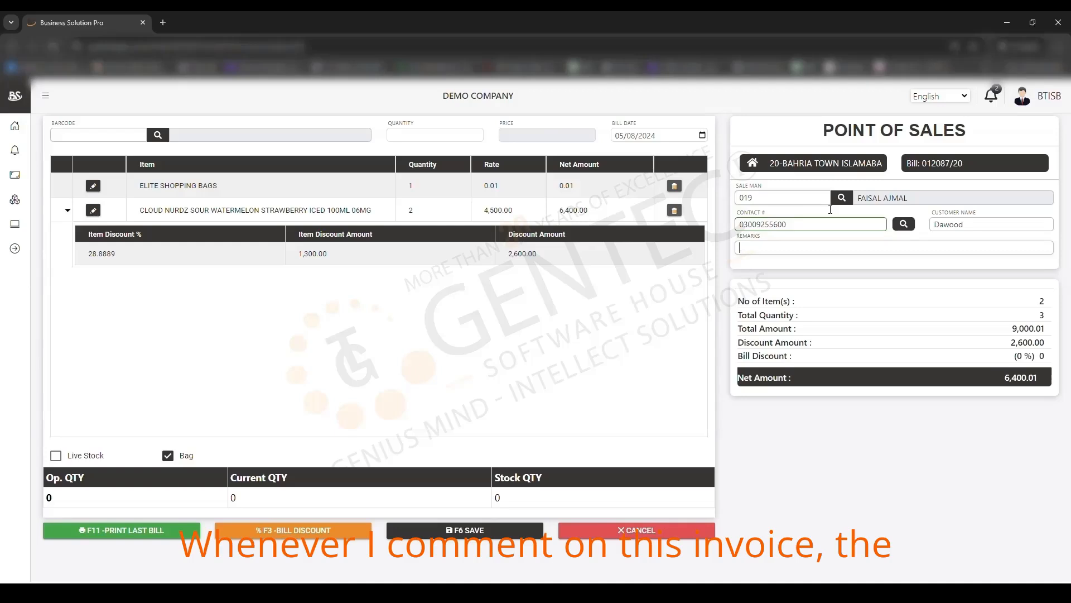
{"action": "type", "text": "test"}
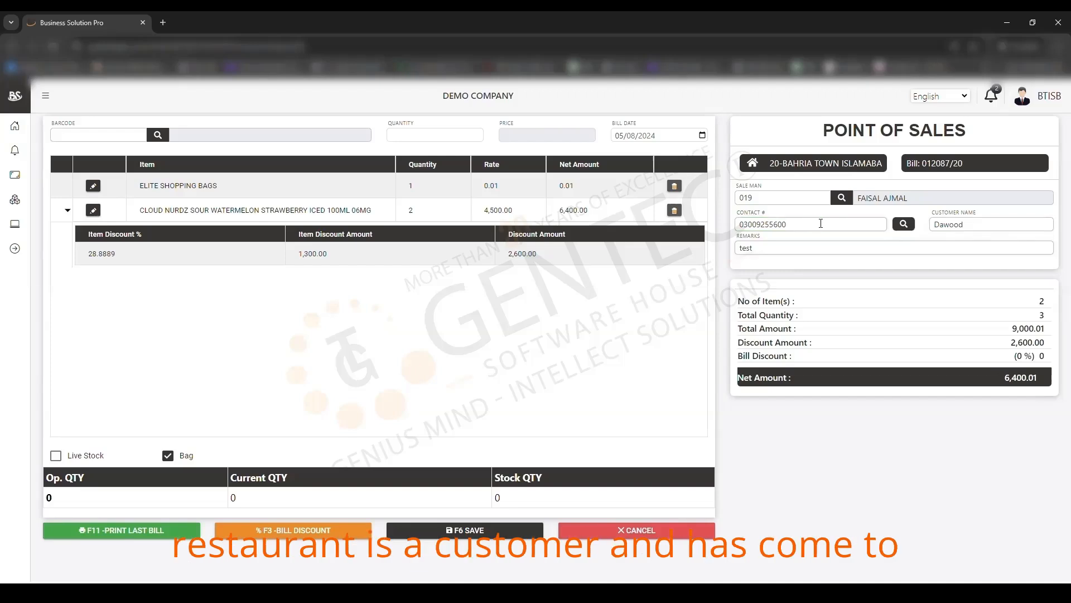
{"action": "key", "text": "BackSpace"}
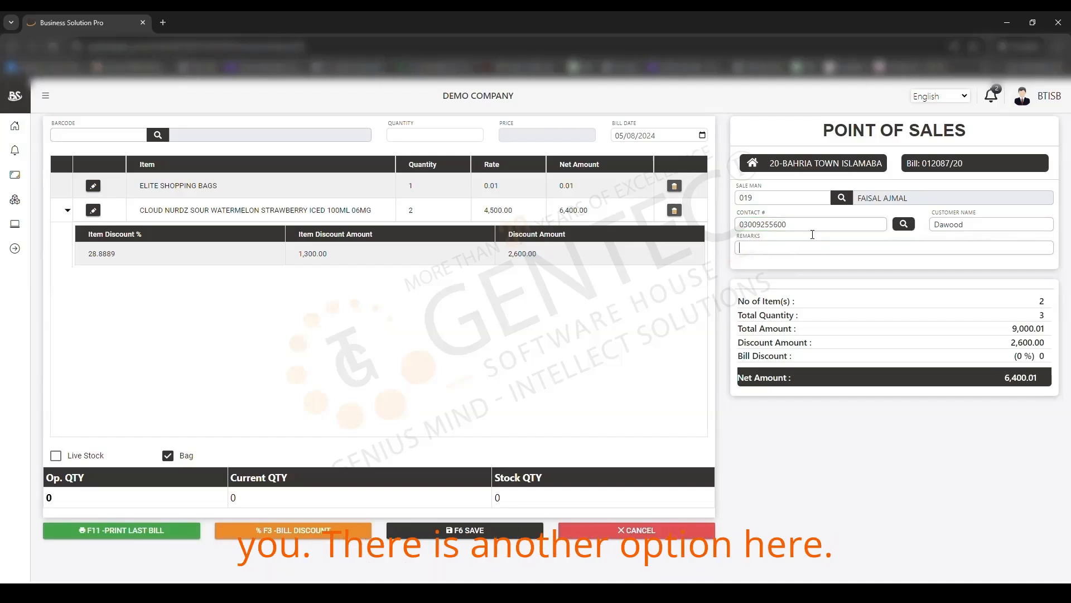
{"action": "left_click", "coordinate": [853, 229]}
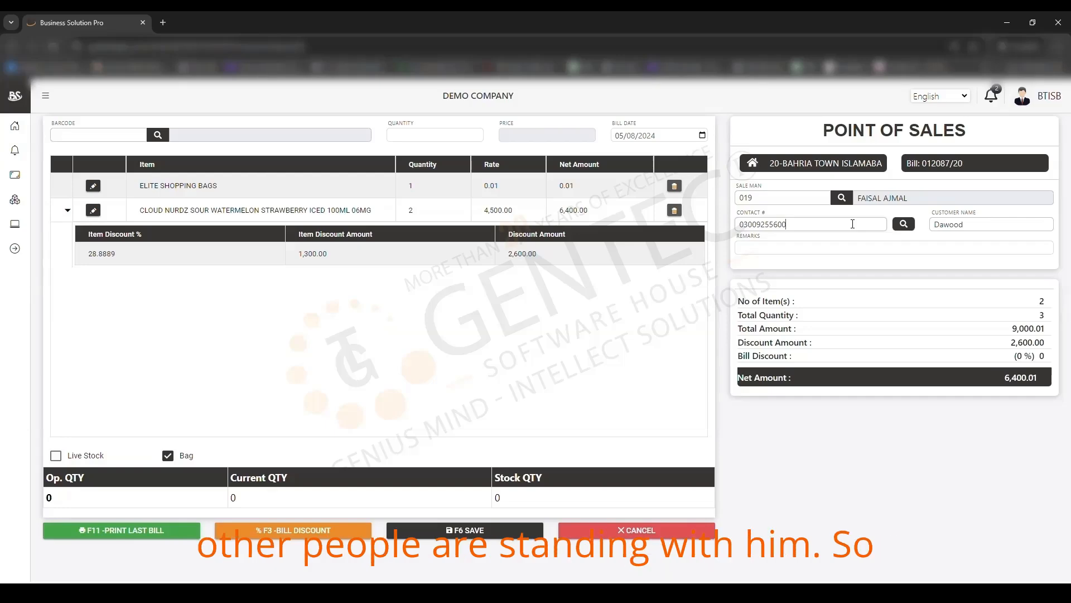
Step: Search the customer lookup by the customer's name
{"action": "left_click", "coordinate": [904, 224]}
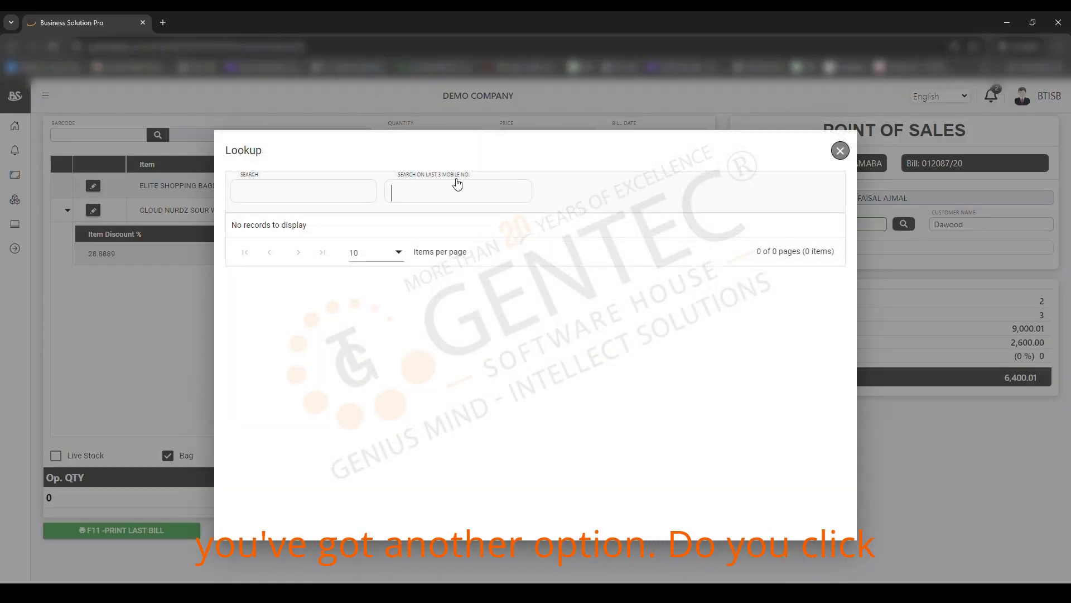
{"action": "left_click", "coordinate": [840, 150]}
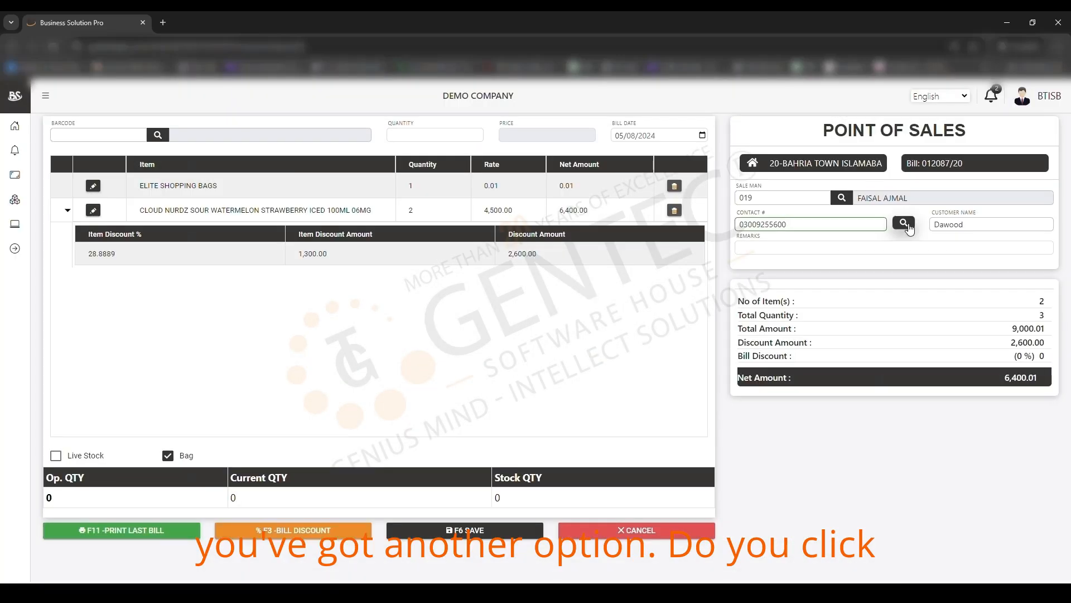
{"action": "left_click", "coordinate": [904, 224]}
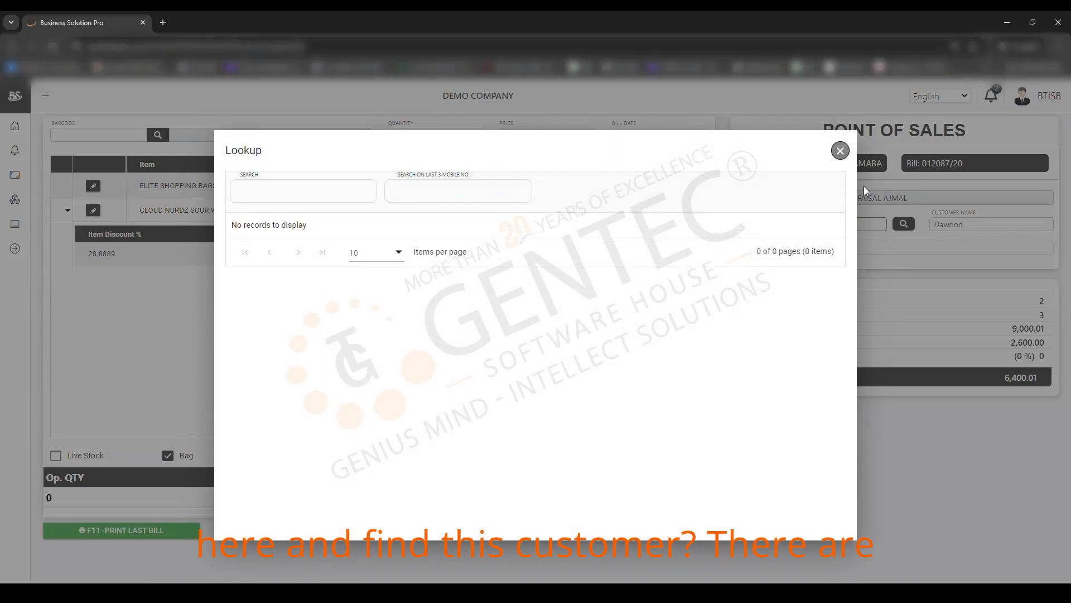
{"action": "type", "text": "ahmed"}
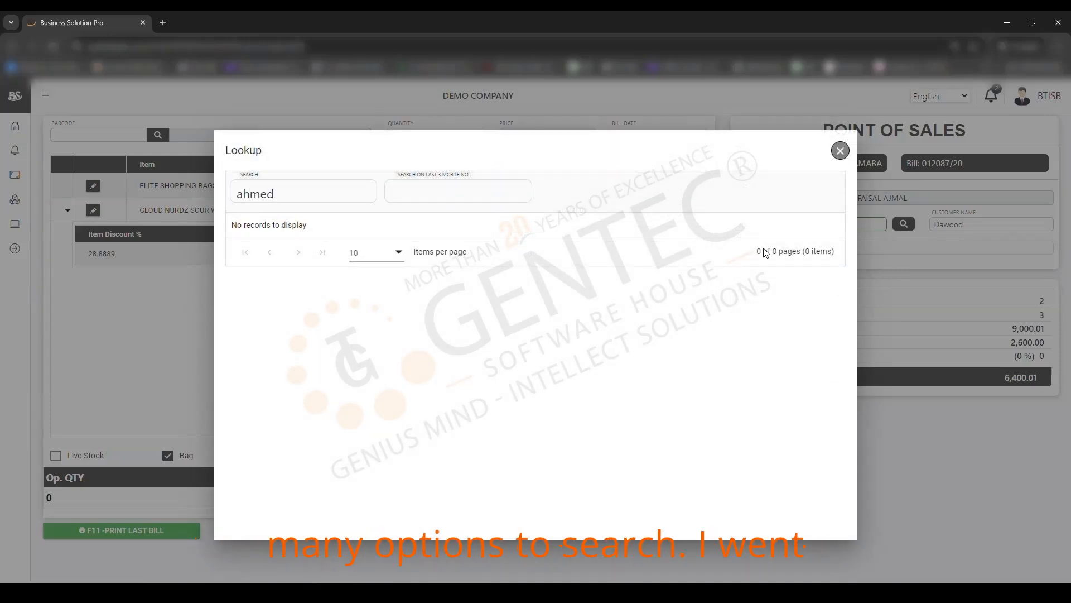
{"action": "key", "text": "Return"}
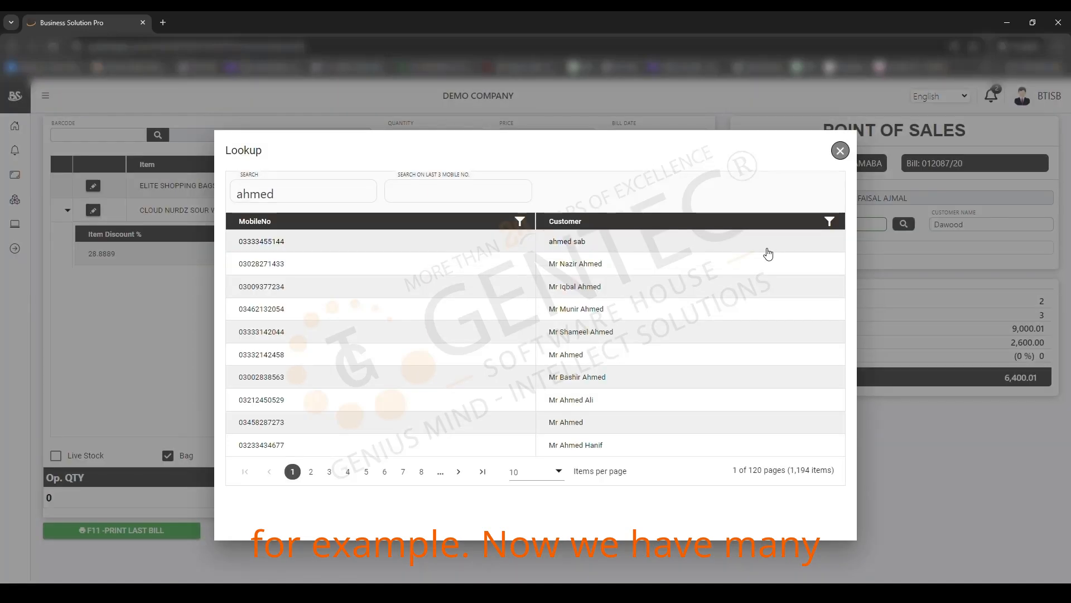
Step: Search customers by the last three mobile digits and pick the matching customer for the bill
{"action": "left_click", "coordinate": [412, 187]}
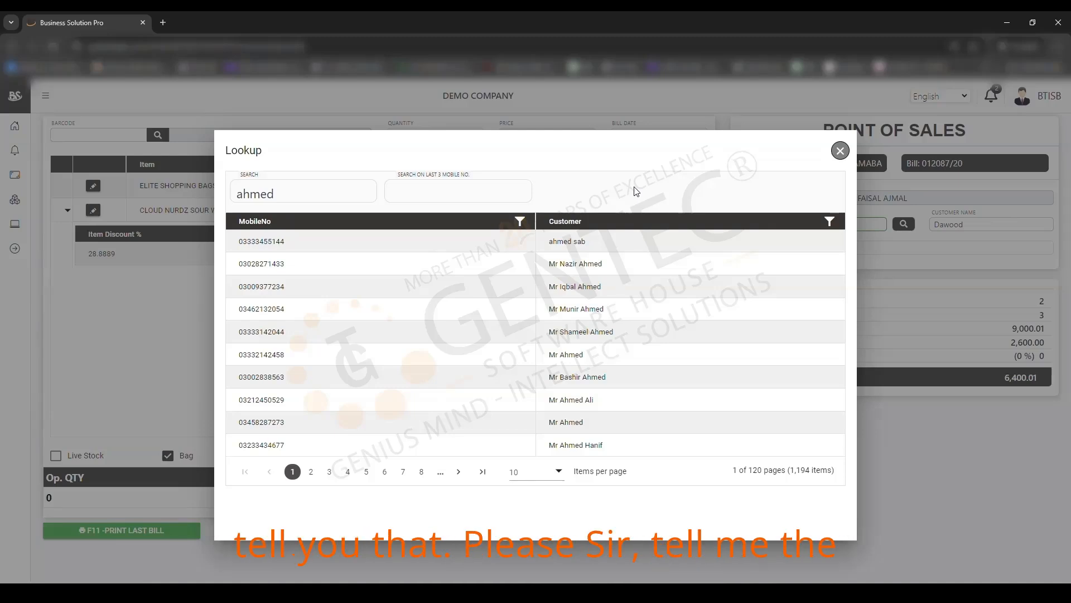
{"action": "left_click", "coordinate": [430, 190]}
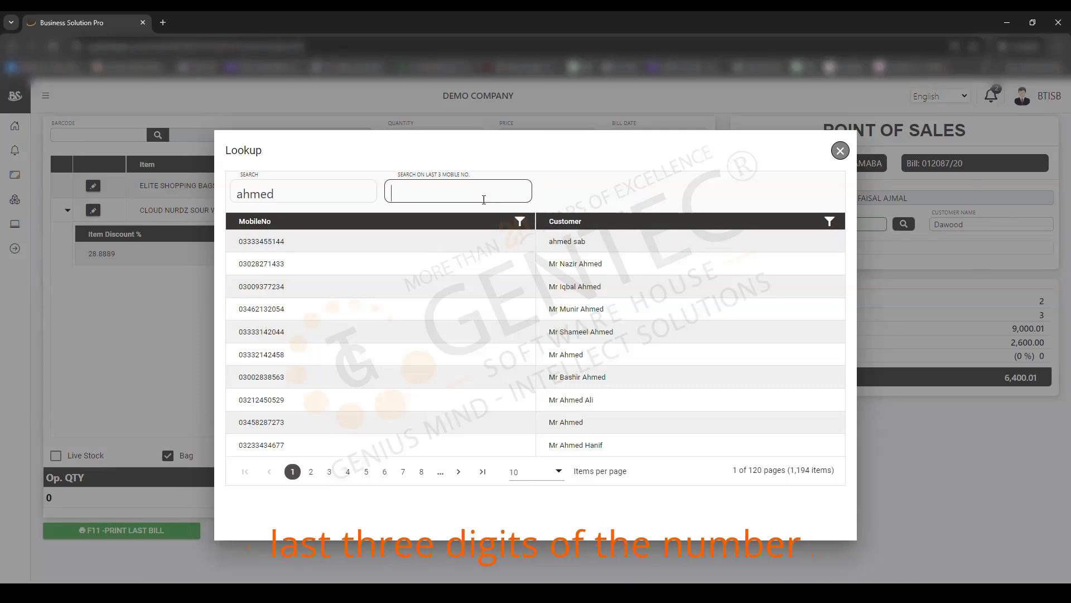
{"action": "type", "text": "65"}
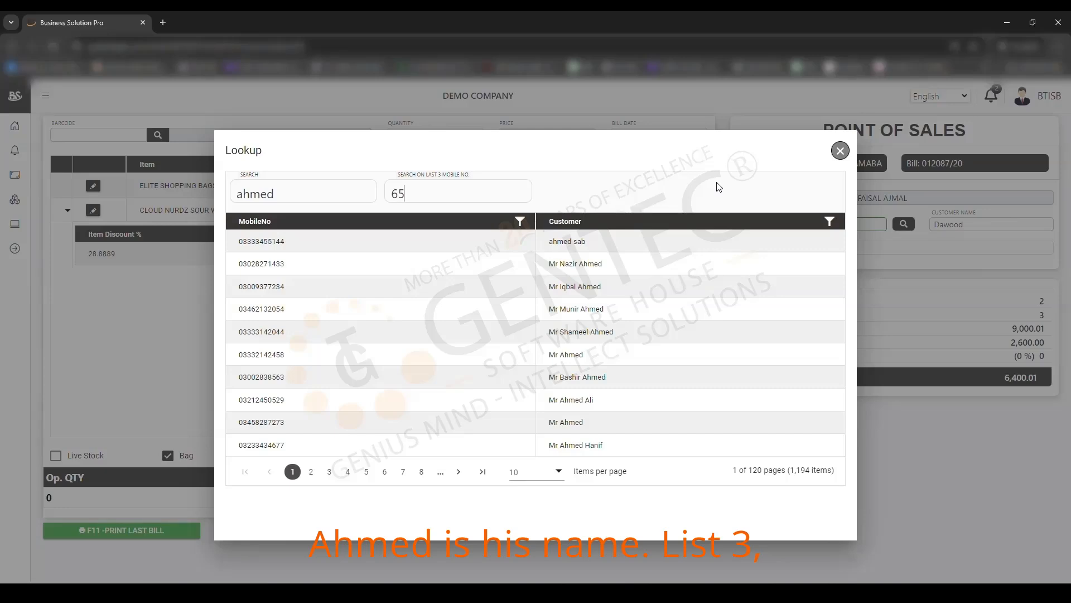
{"action": "type", "text": "4"}
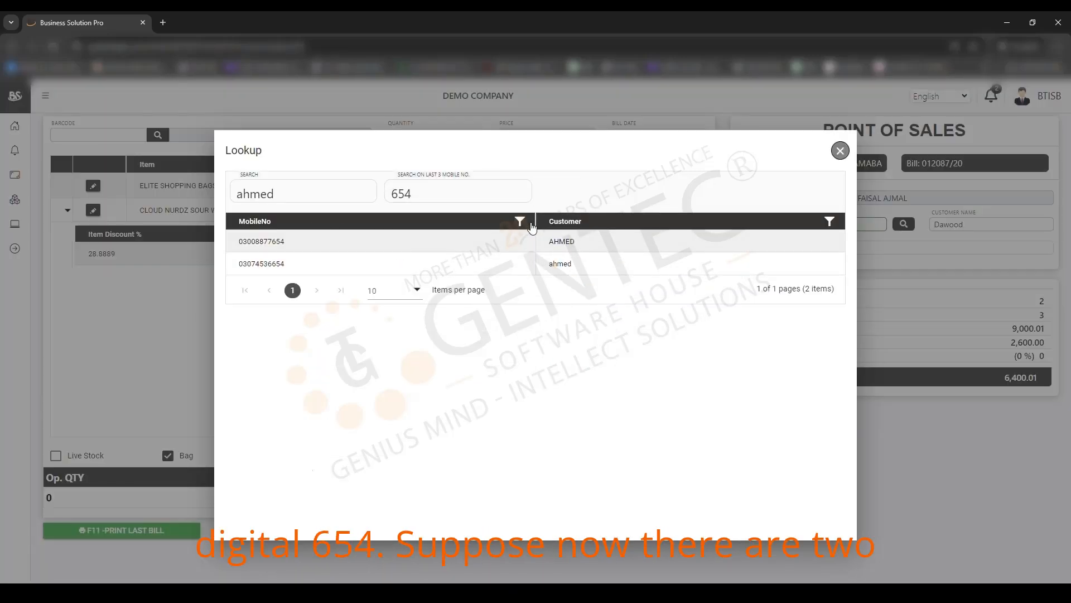
{"action": "left_click_drag", "start_coordinate": [535, 223], "coordinate": [407, 223]}
{"action": "left_click", "coordinate": [363, 250]}
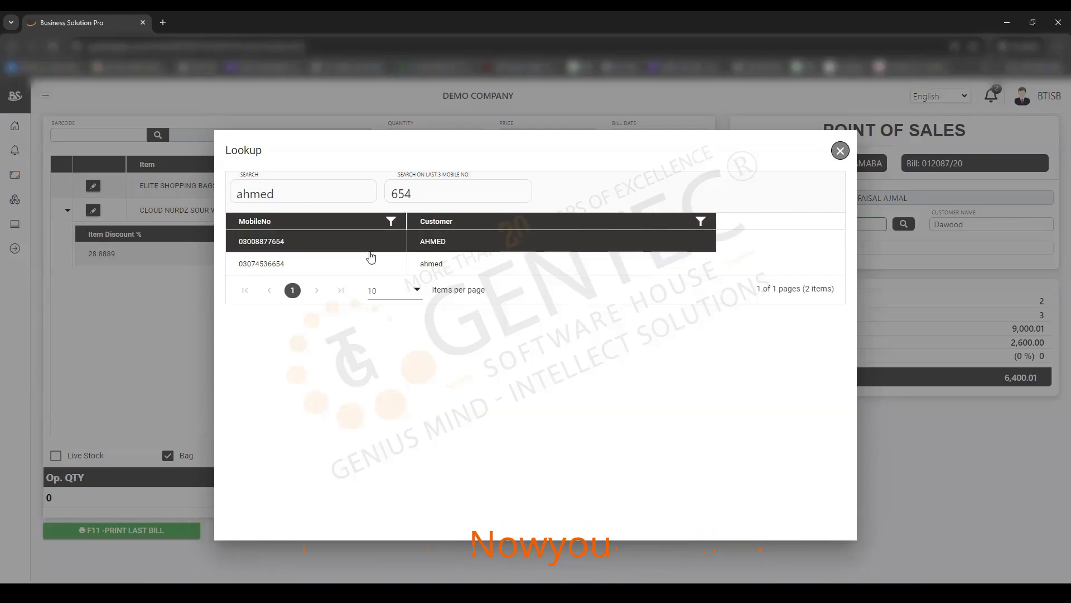
{"action": "double_click", "coordinate": [422, 237]}
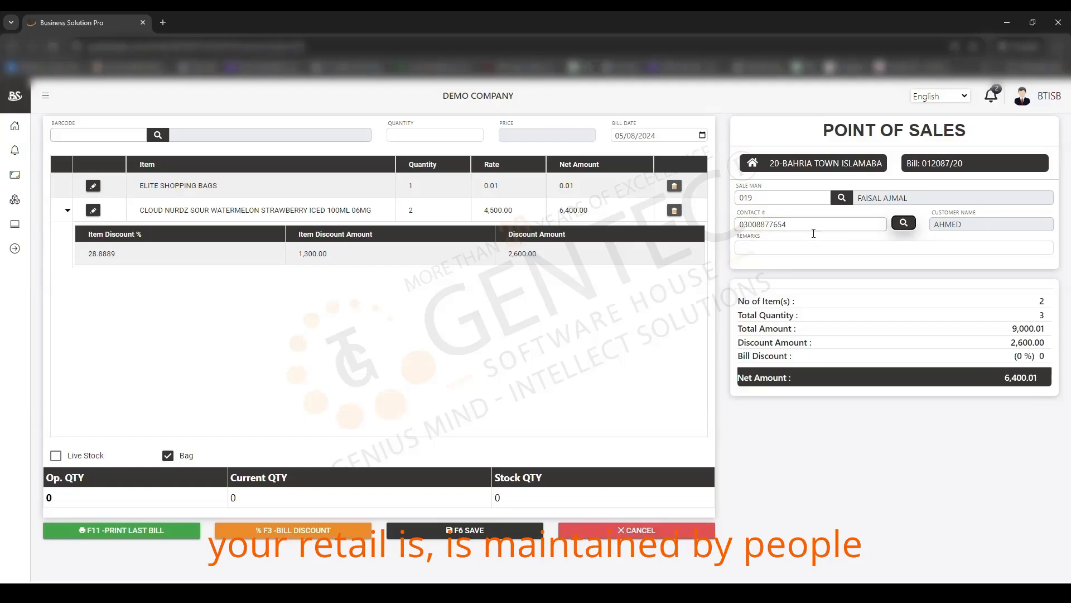
Step: Collapse the CLOUD NURDZ discount row, leaving 9,000.01 total, 2,600.00 discount and 6,400.01 net
{"action": "left_click_drag", "start_coordinate": [814, 229], "coordinate": [766, 226]}
{"action": "left_click", "coordinate": [809, 228]}
{"action": "left_click", "coordinate": [807, 230]}
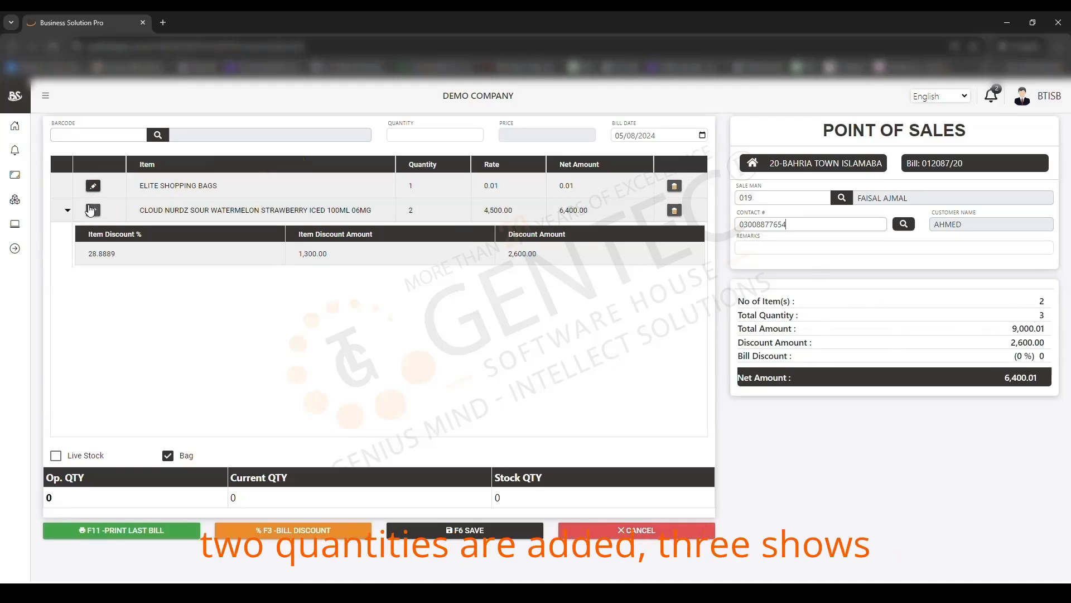
{"action": "left_click", "coordinate": [68, 210]}
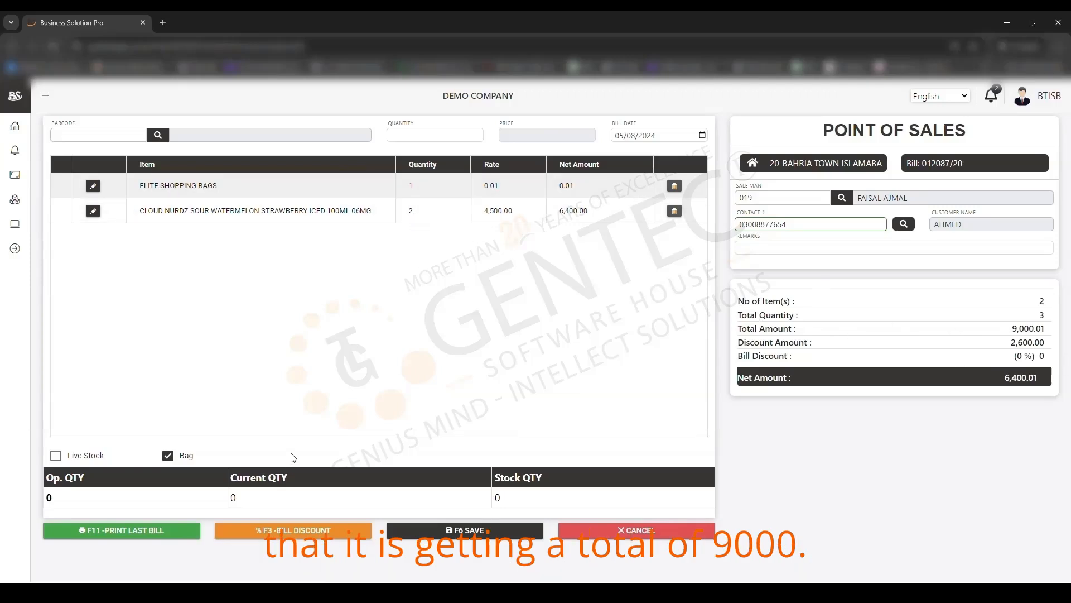
{"action": "left_click_drag", "start_coordinate": [736, 328], "coordinate": [1053, 342]}
{"action": "left_click_drag", "start_coordinate": [775, 342], "coordinate": [1070, 355]}
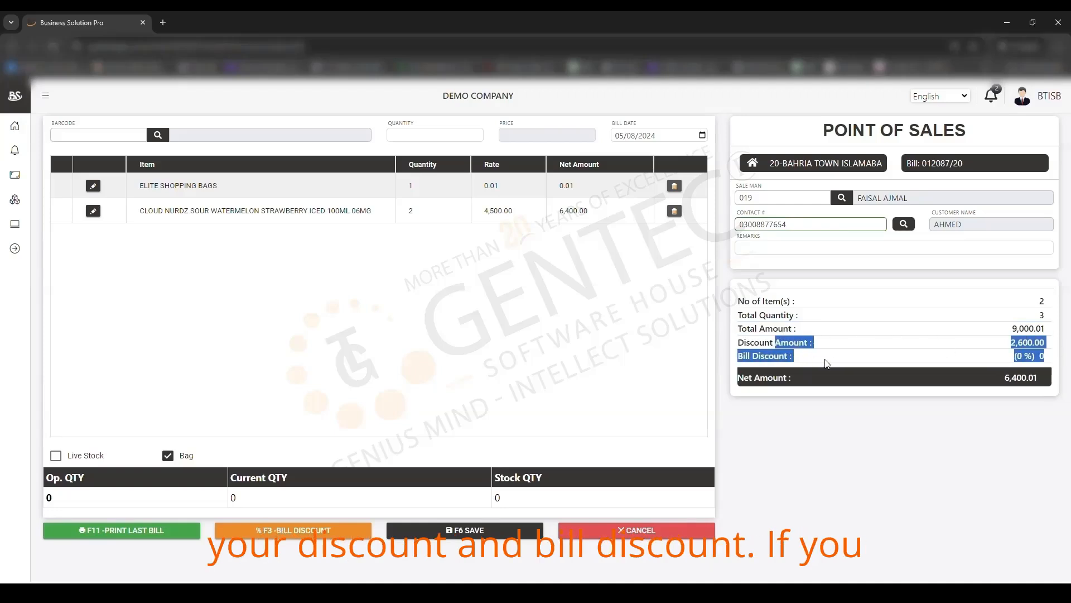
{"action": "left_click_drag", "start_coordinate": [738, 357], "coordinate": [1050, 360]}
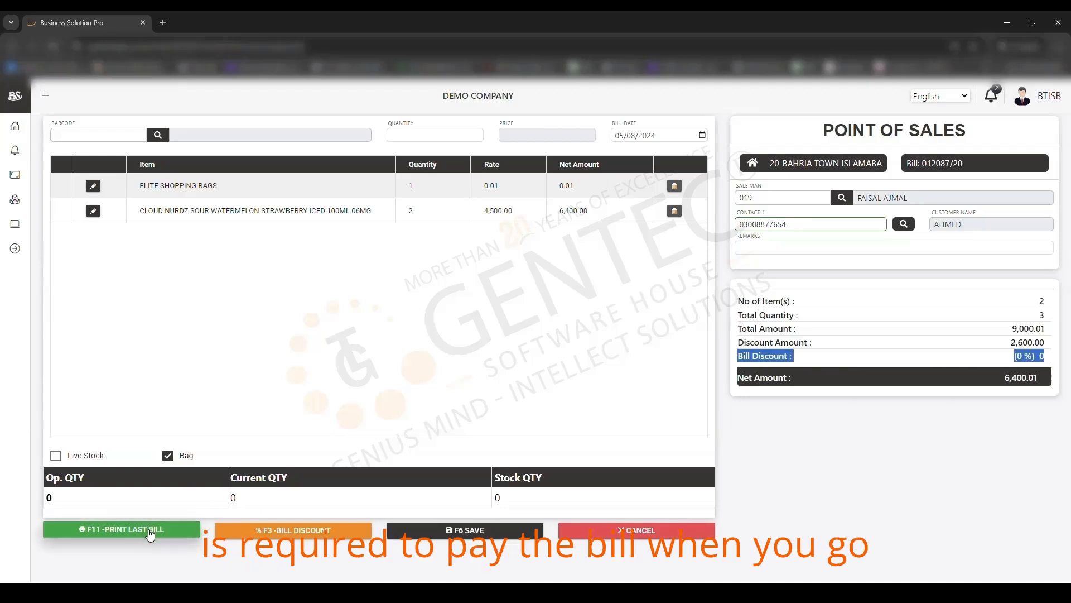
{"action": "left_click", "coordinate": [310, 533]}
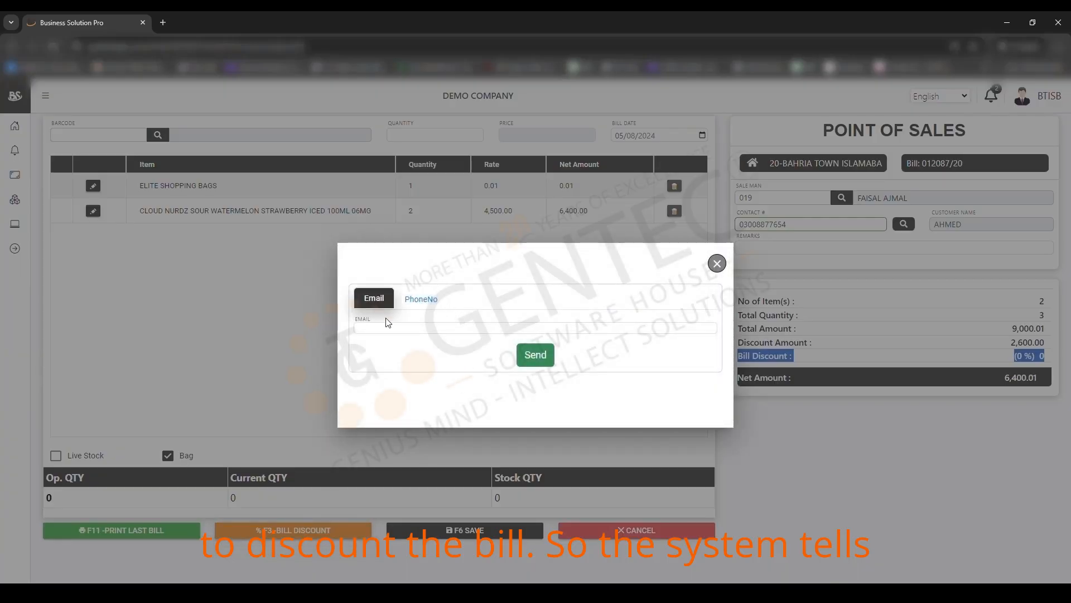
{"action": "left_click", "coordinate": [375, 332]}
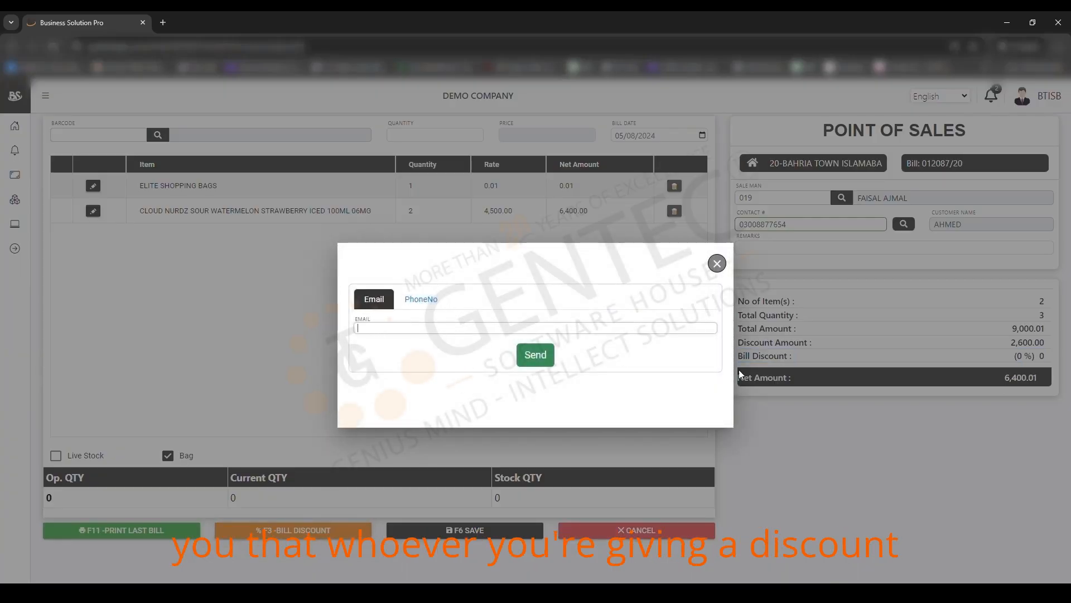
{"action": "left_click", "coordinate": [421, 301]}
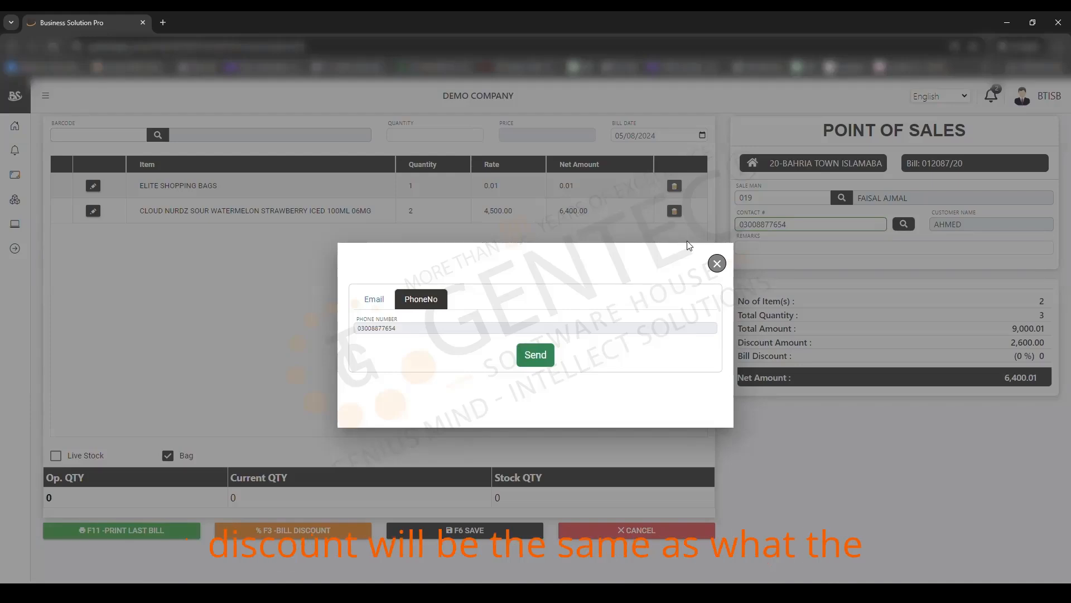
{"action": "left_click", "coordinate": [375, 302]}
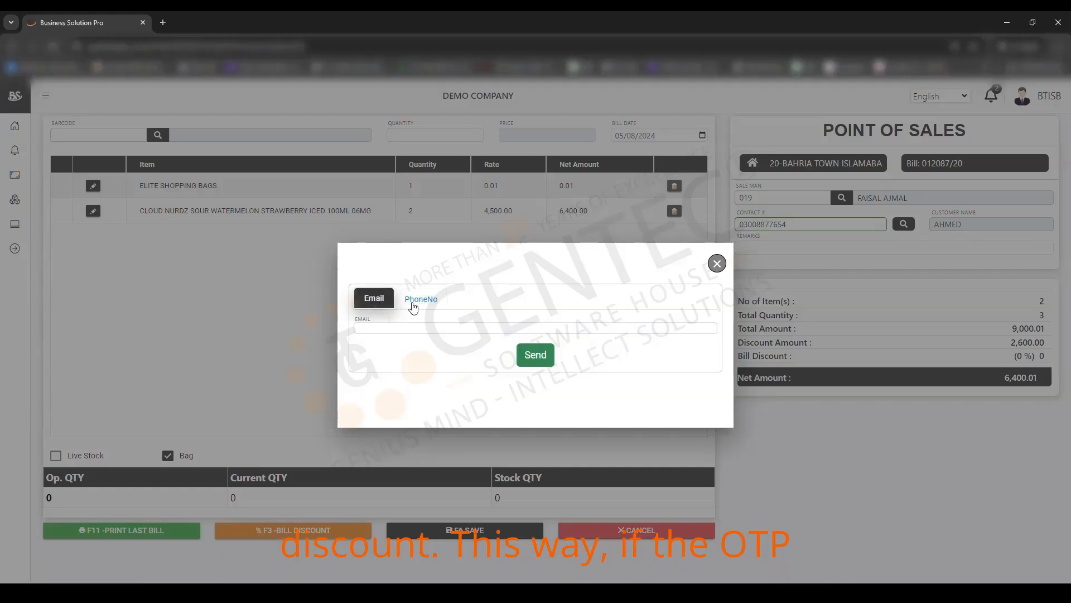
{"action": "left_click", "coordinate": [412, 305]}
{"action": "left_click", "coordinate": [380, 303]}
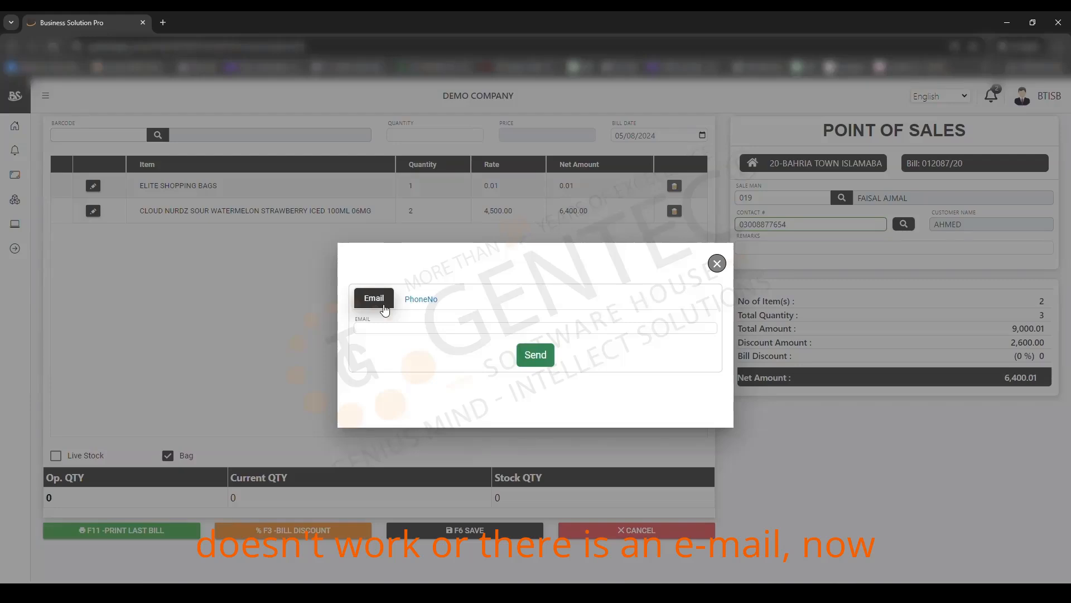
{"action": "left_click", "coordinate": [385, 328]}
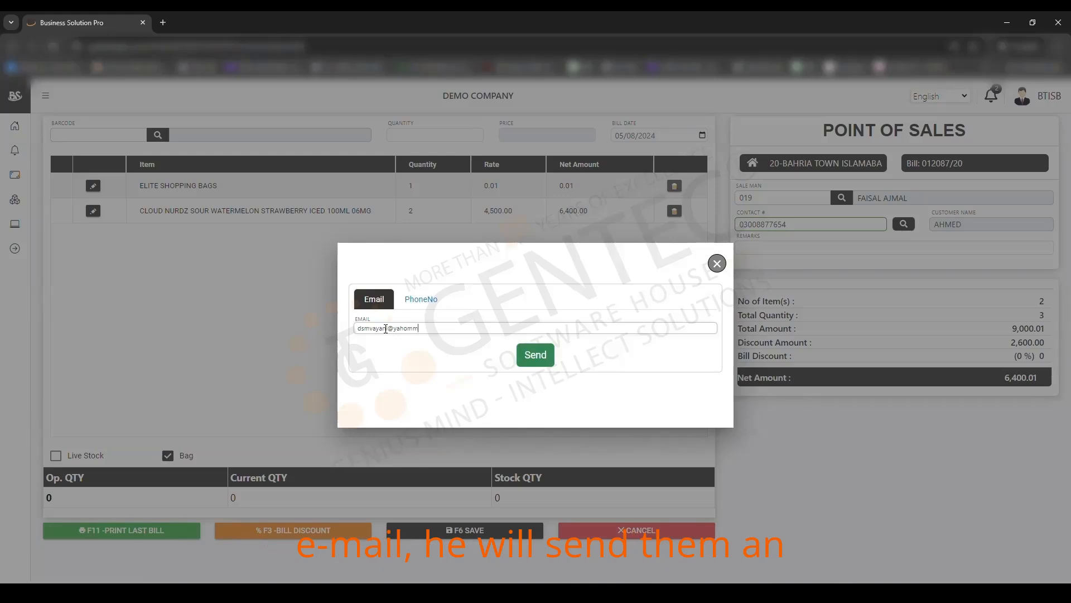
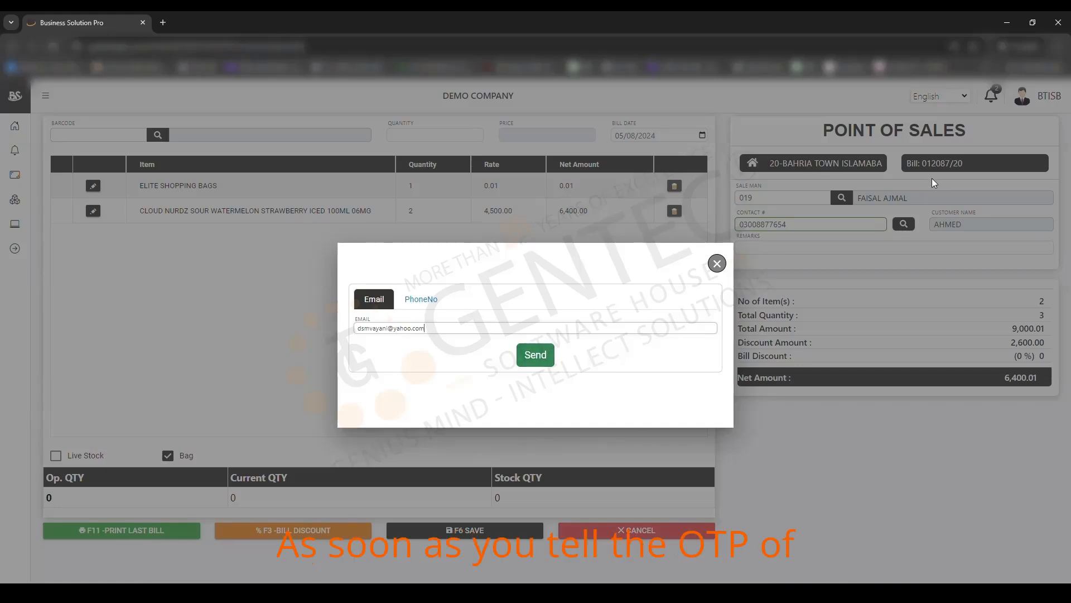
{"action": "left_click", "coordinate": [718, 265]}
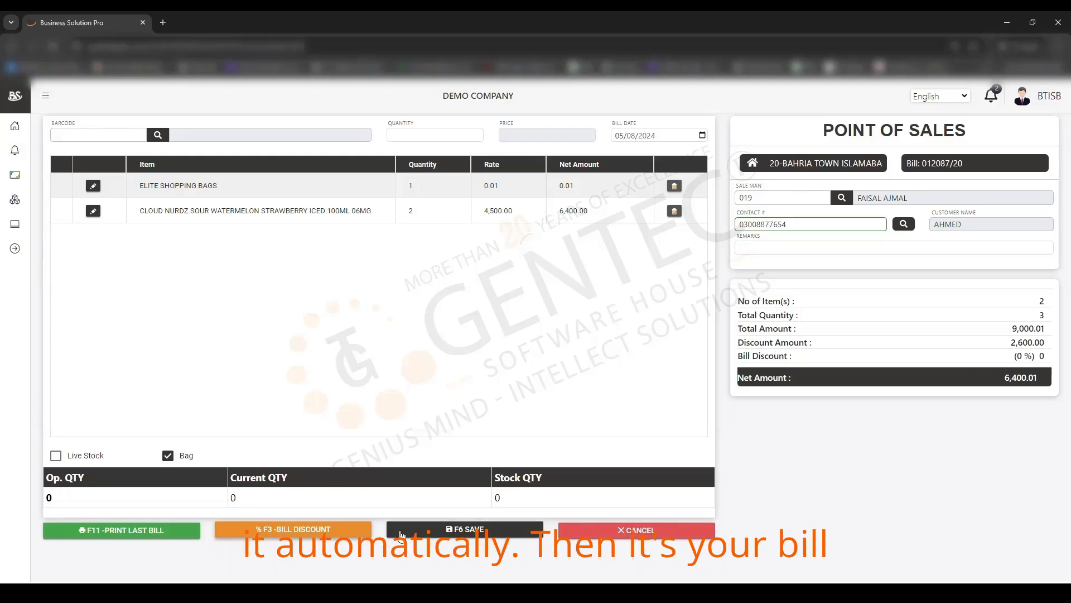
Step: Open payment and enter 10000 cash tendered, showing 3,599.99 cash return
{"action": "left_click", "coordinate": [441, 534]}
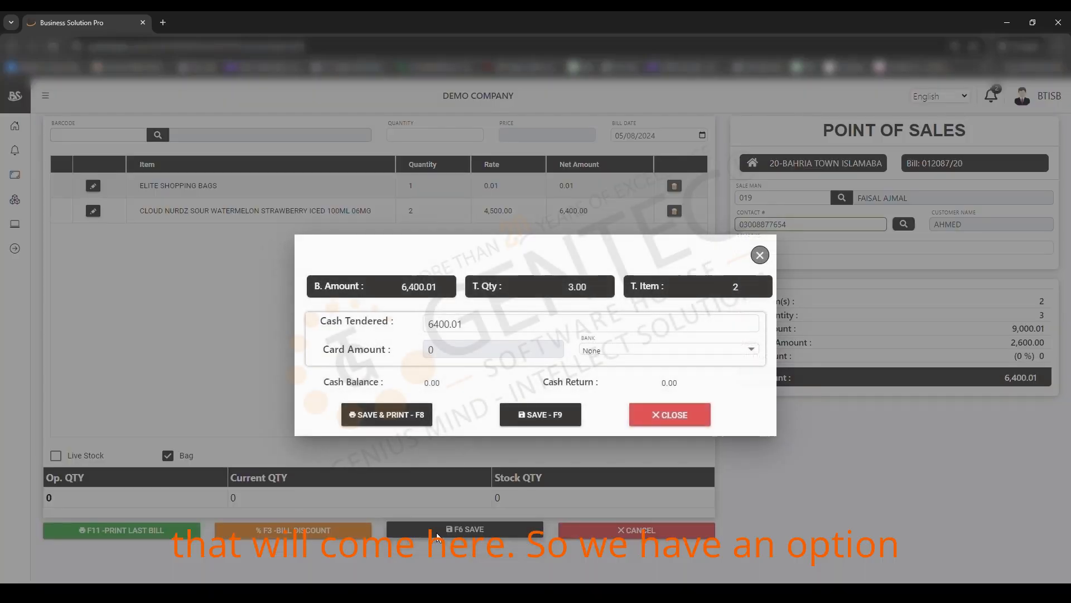
{"action": "double_click", "coordinate": [505, 323]}
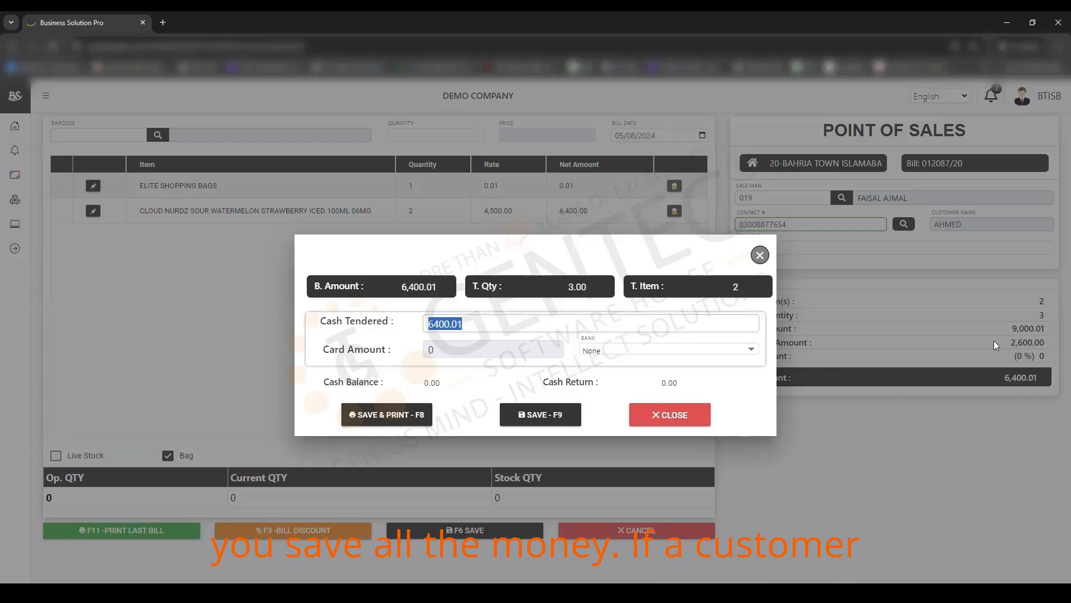
{"action": "type", "text": "10000"}
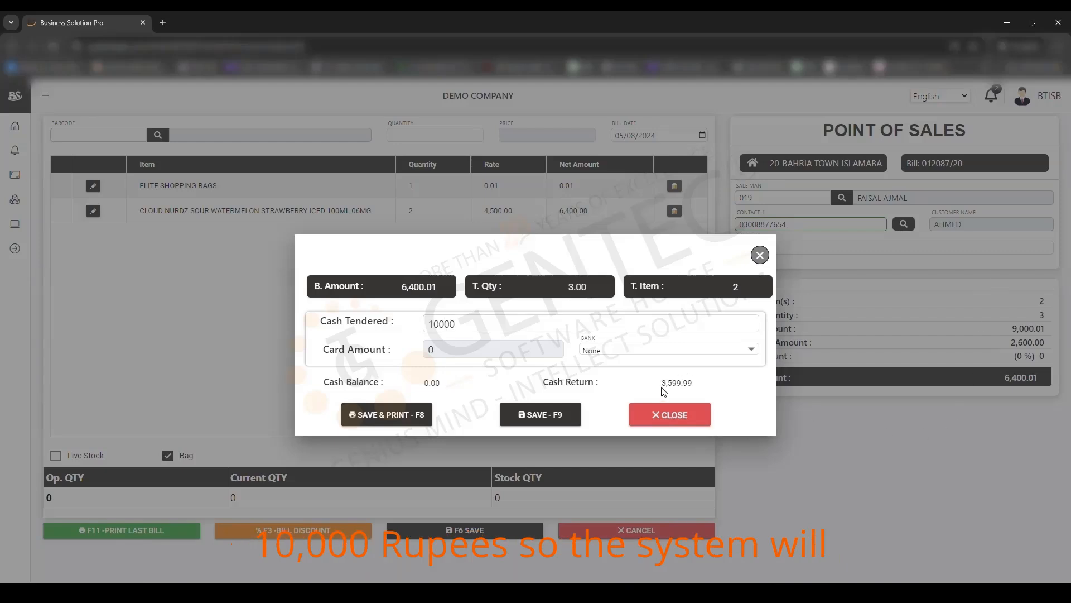
{"action": "left_click_drag", "start_coordinate": [663, 391], "coordinate": [700, 394]}
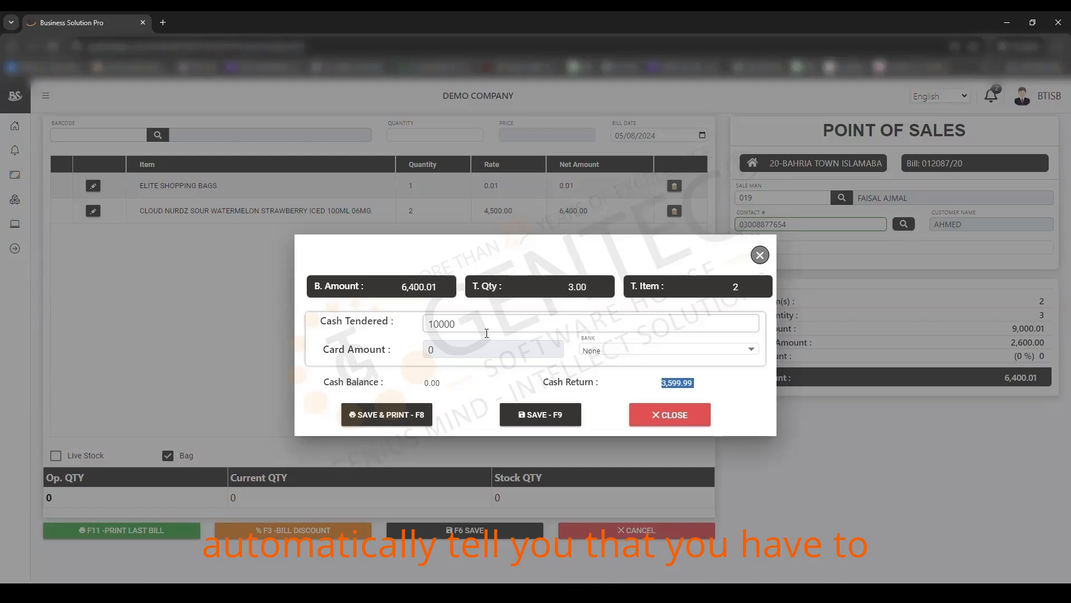
{"action": "left_click", "coordinate": [629, 353]}
Step: Pay the 6400.01 by card to BAHRIA TOWN ISB MERCHANT A/C, then save and print the bill
{"action": "left_click", "coordinate": [630, 356]}
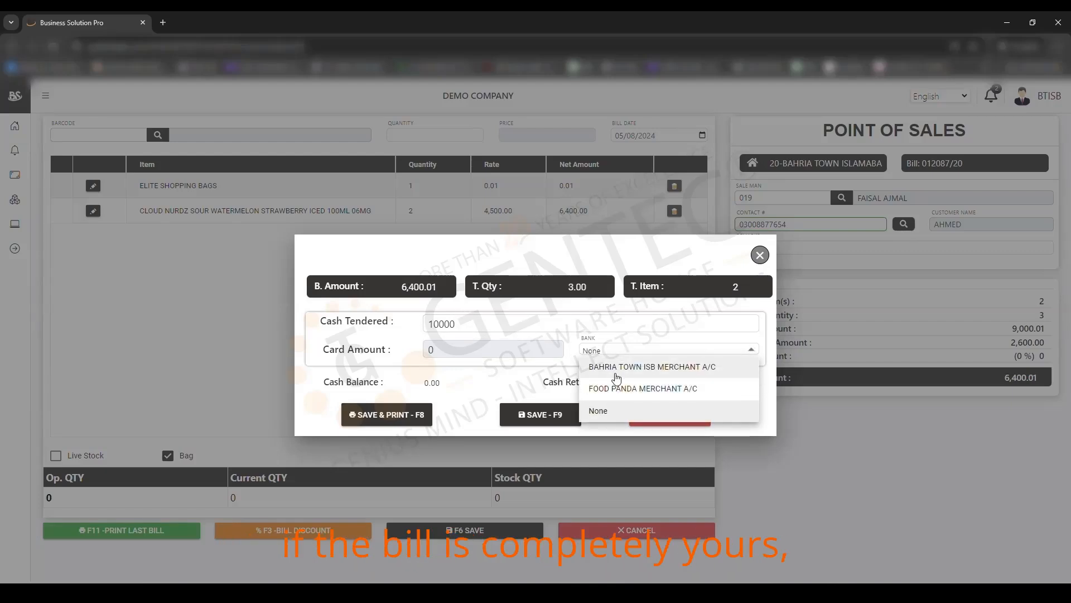
{"action": "left_click", "coordinate": [616, 374]}
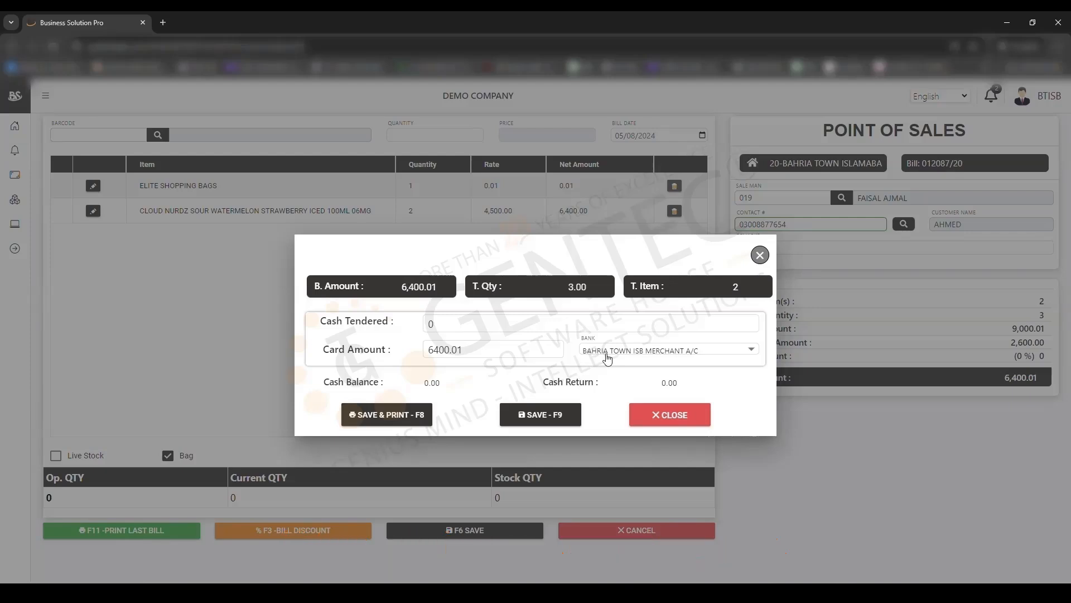
{"action": "left_click", "coordinate": [608, 357]}
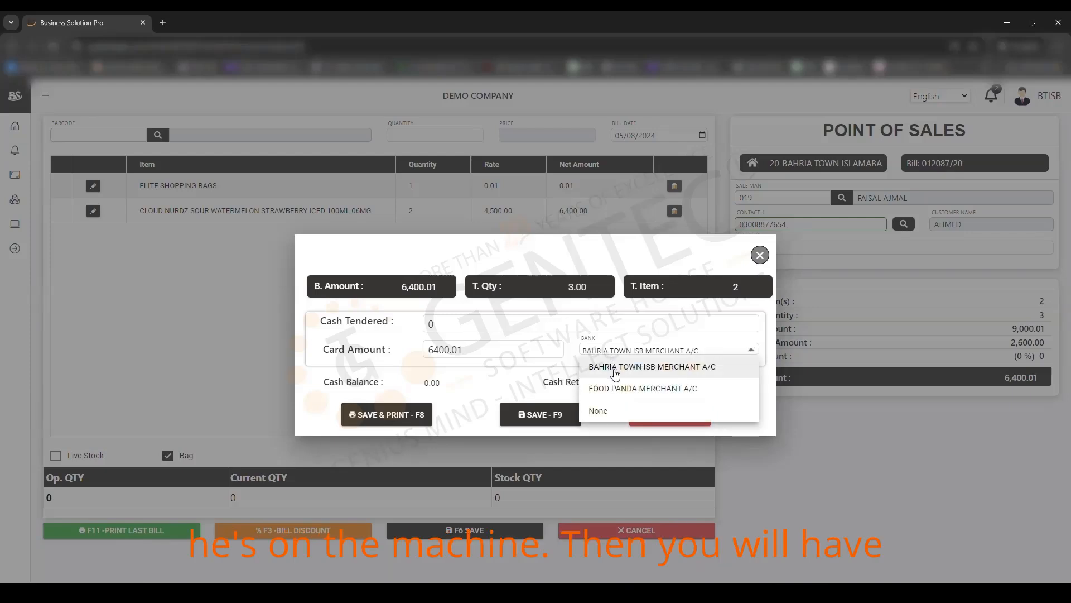
{"action": "left_click", "coordinate": [615, 370]}
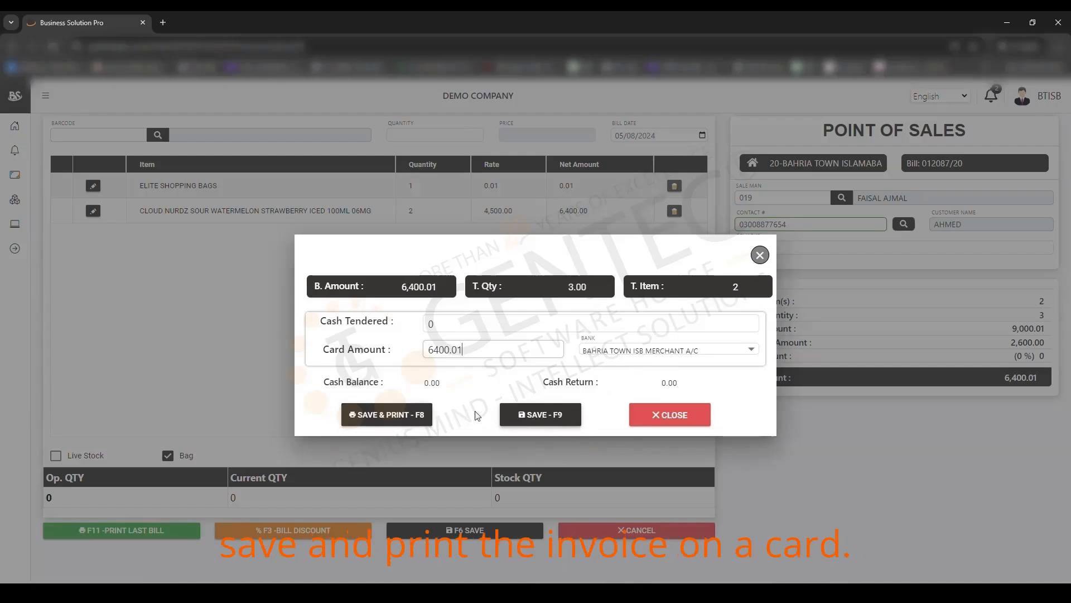
{"action": "left_click", "coordinate": [379, 418]}
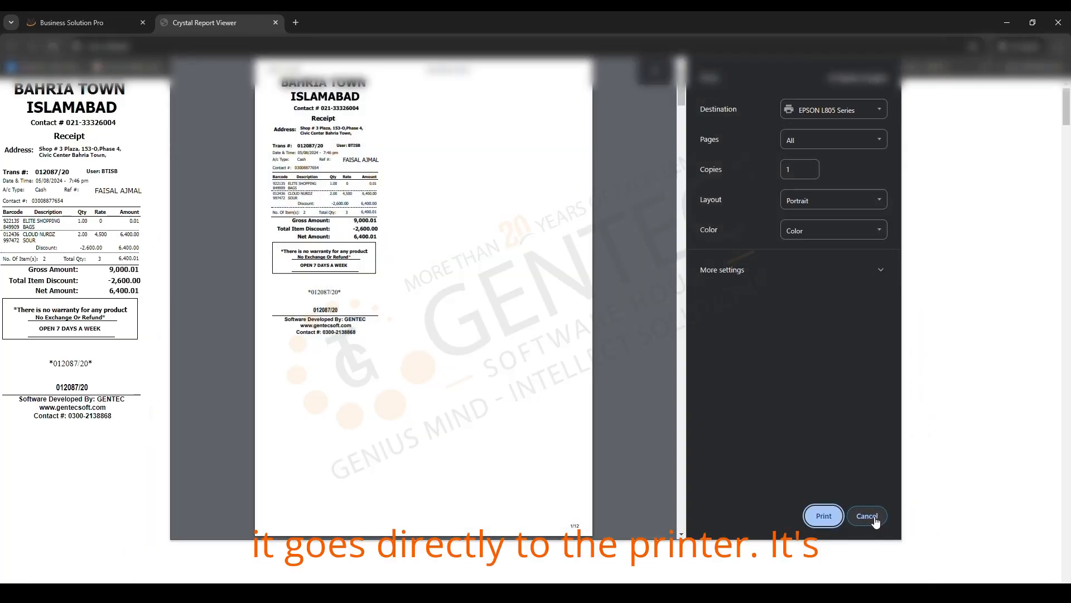
Step: Cancel printing and close the receipt viewer to return to an empty sale
{"action": "left_click", "coordinate": [874, 518]}
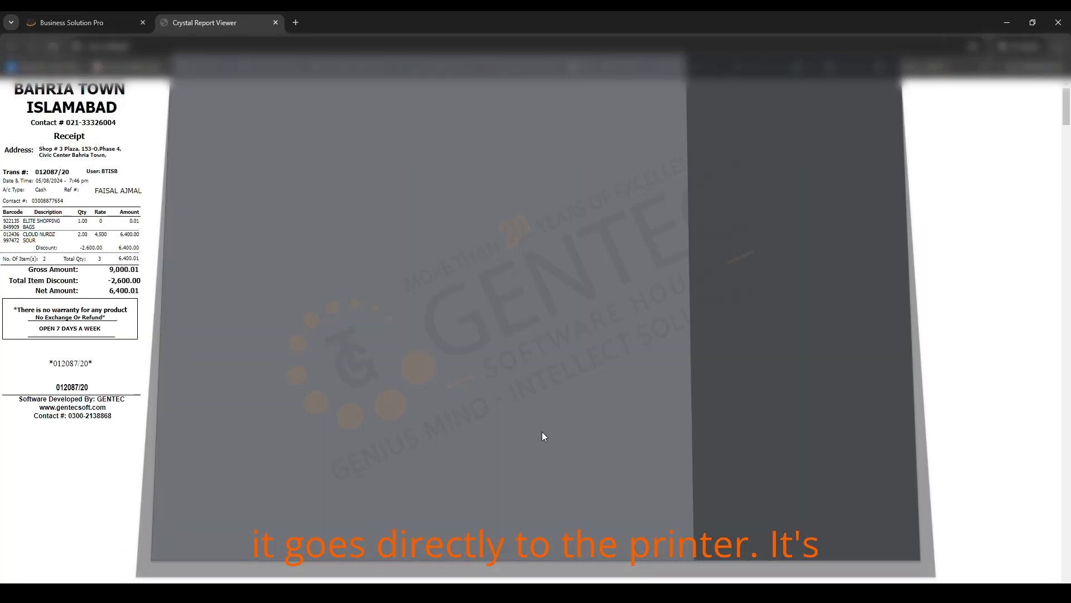
{"action": "left_click", "coordinate": [276, 23]}
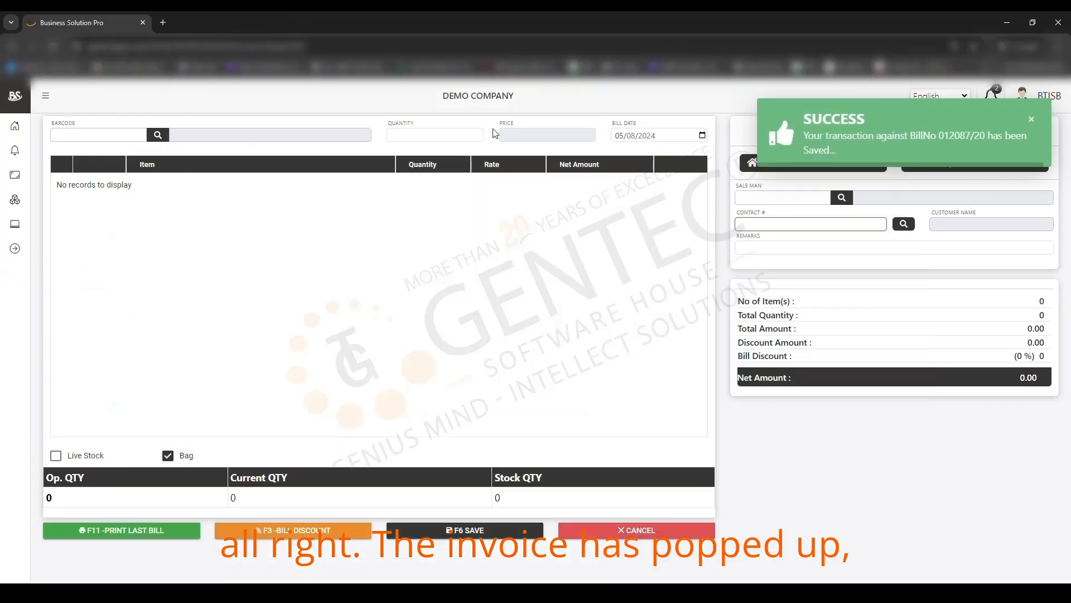